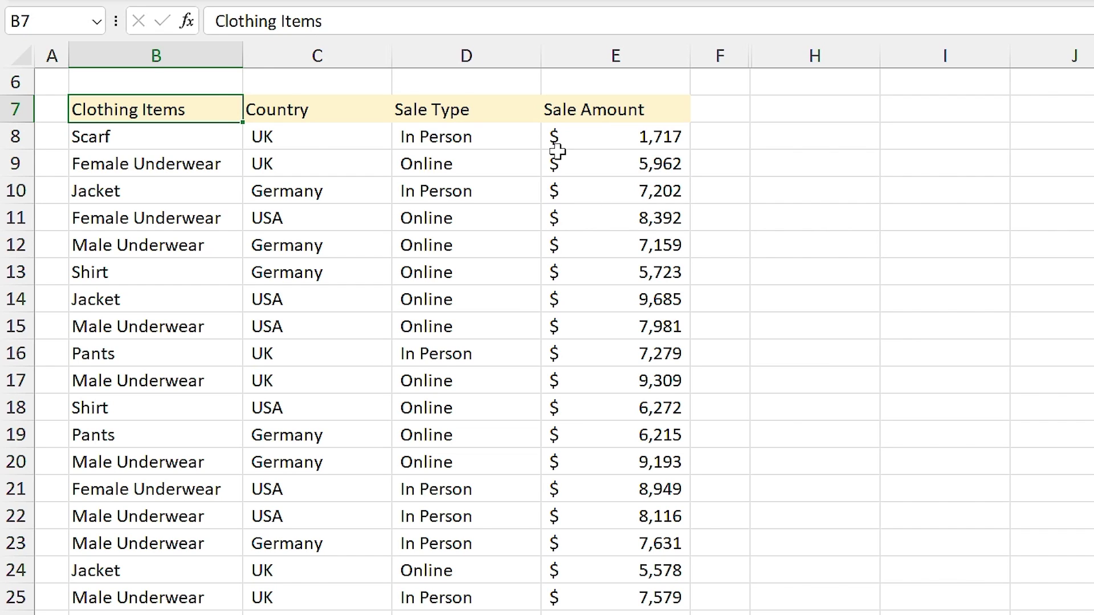
- Check B4's item list, keeping Male Underwear, and inspect the Germany SUMIFS total in C4
scroll(391, 212, up, 2)
click(145, 171)
click(252, 166)
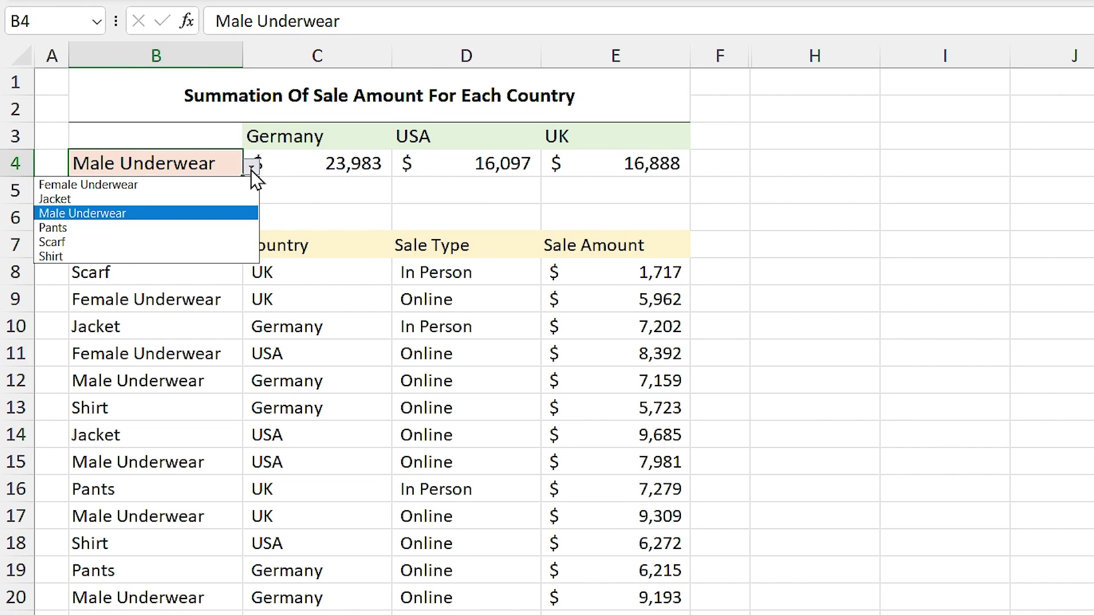
click(343, 163)
click(344, 163)
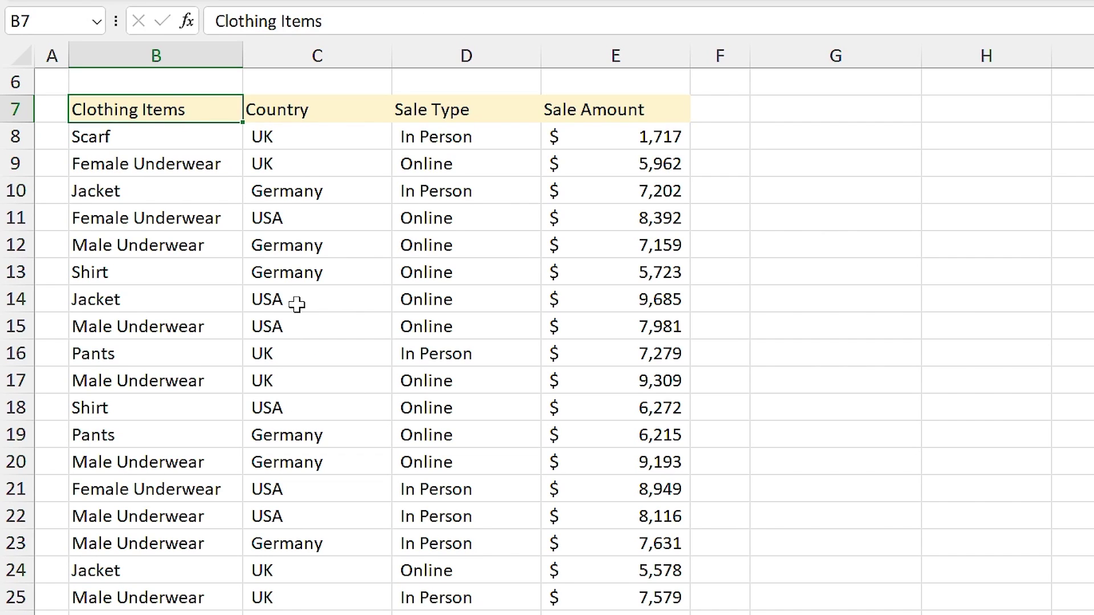
- Convert the sales data B7:E25 into a table with headers in the plain Light table style
click(294, 275)
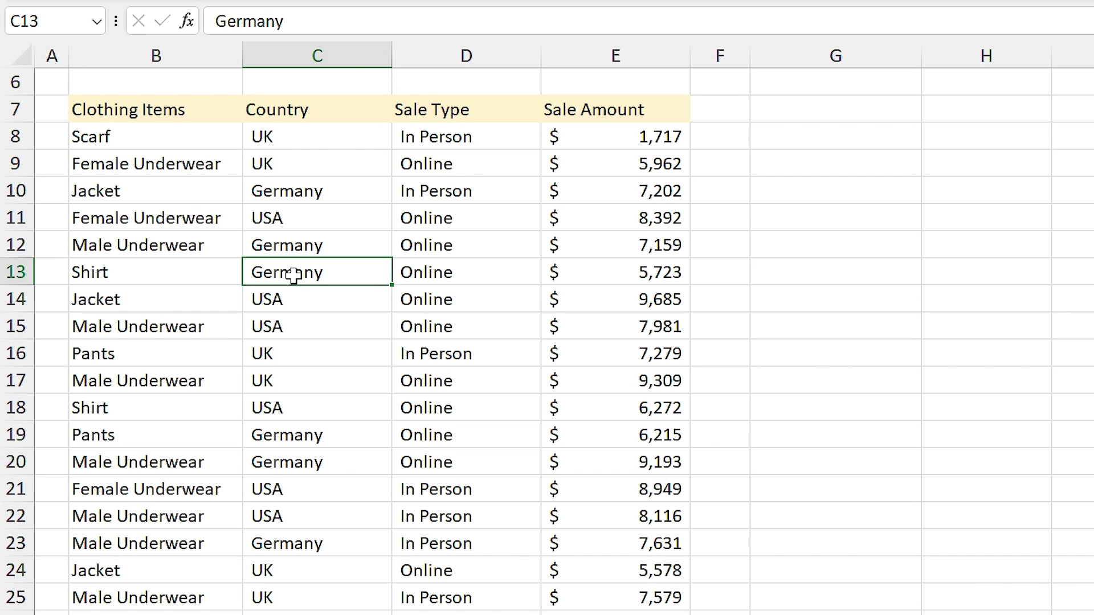
key(ctrl+t)
drag(371, 161, 775, 114)
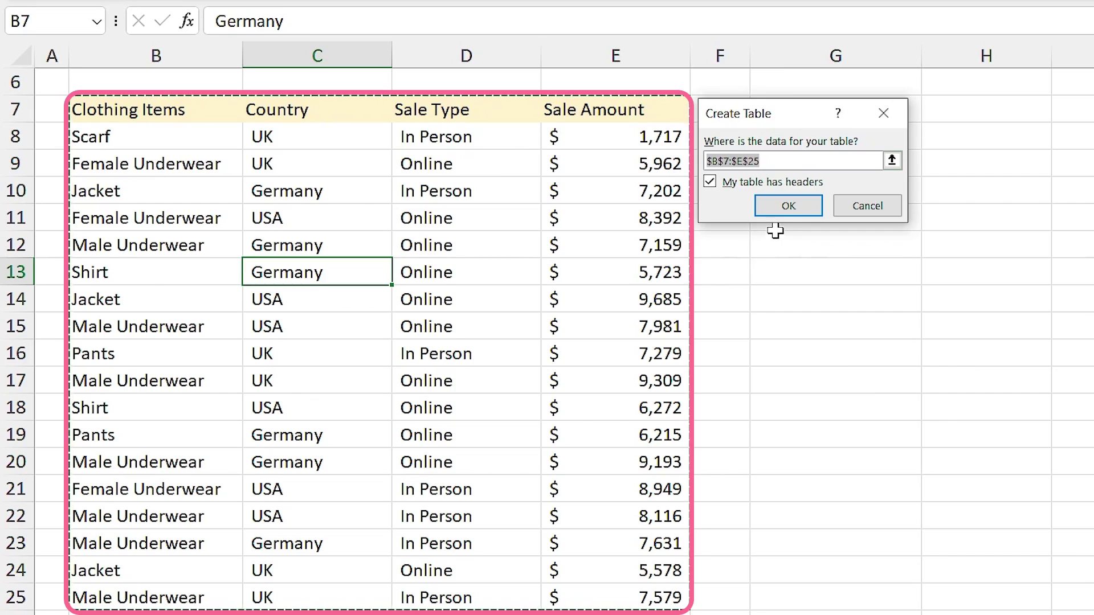
click(786, 209)
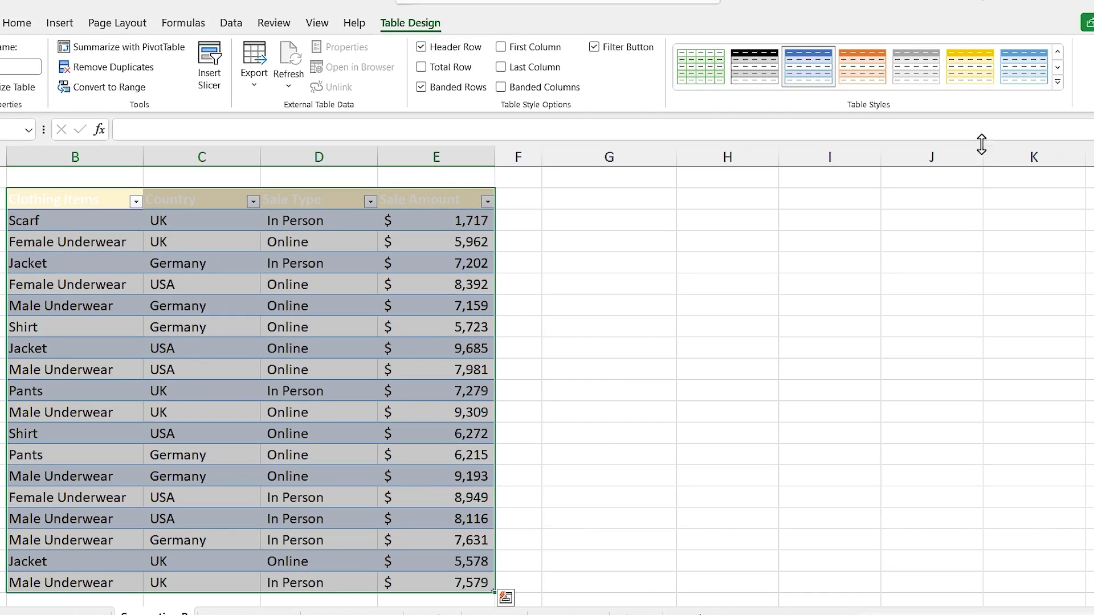
click(1057, 82)
click(708, 93)
click(191, 308)
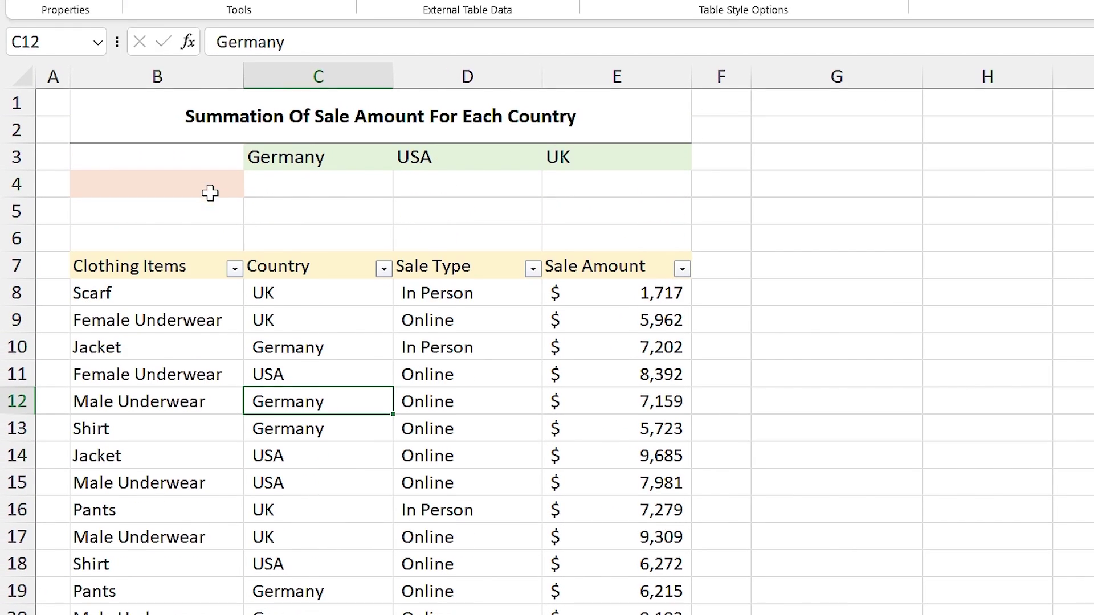
- Give B4 List data validation with source $B$8:$B$25, the Clothing Items column
click(213, 190)
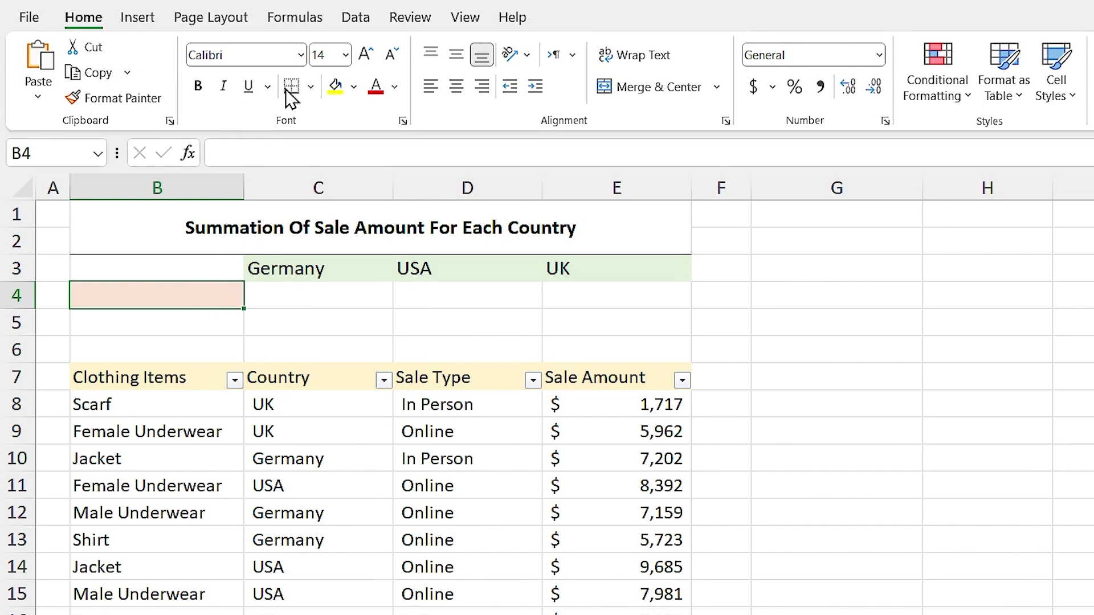
click(351, 23)
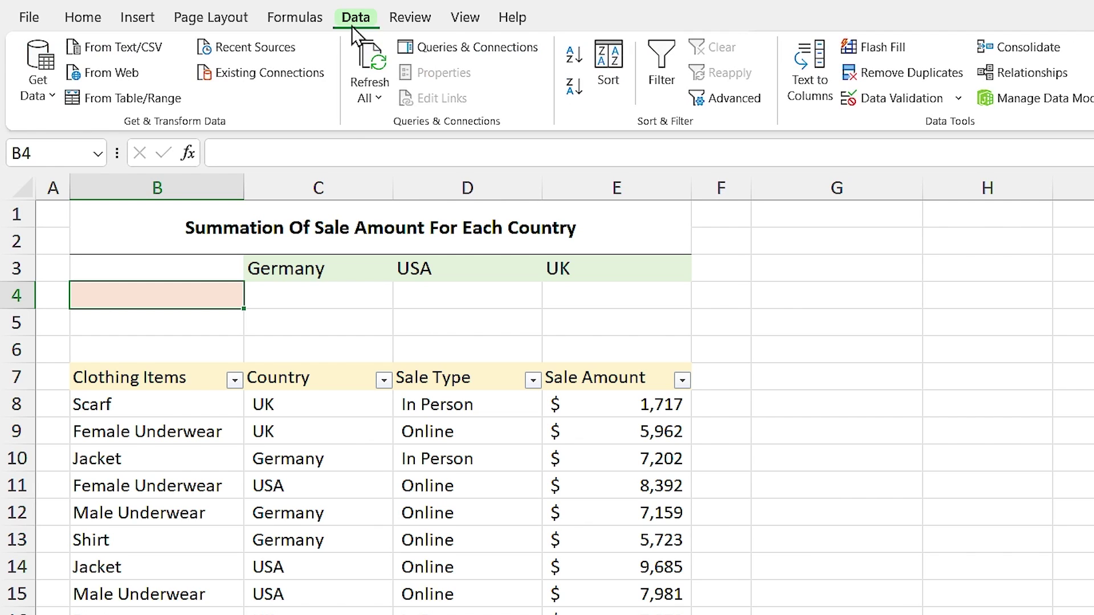
click(876, 100)
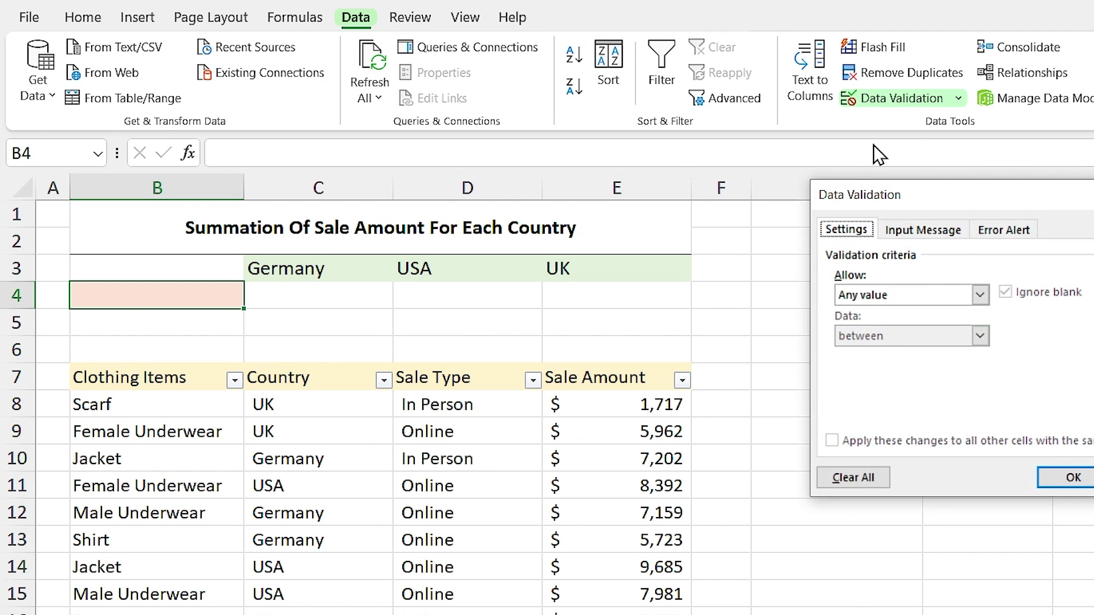
drag(908, 196, 800, 274)
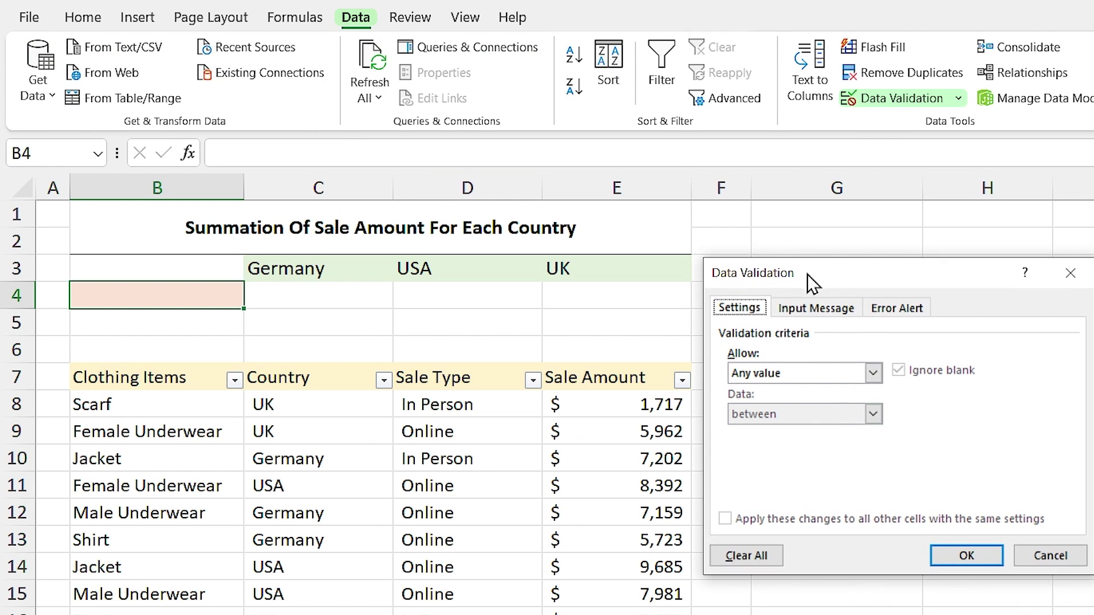
click(874, 374)
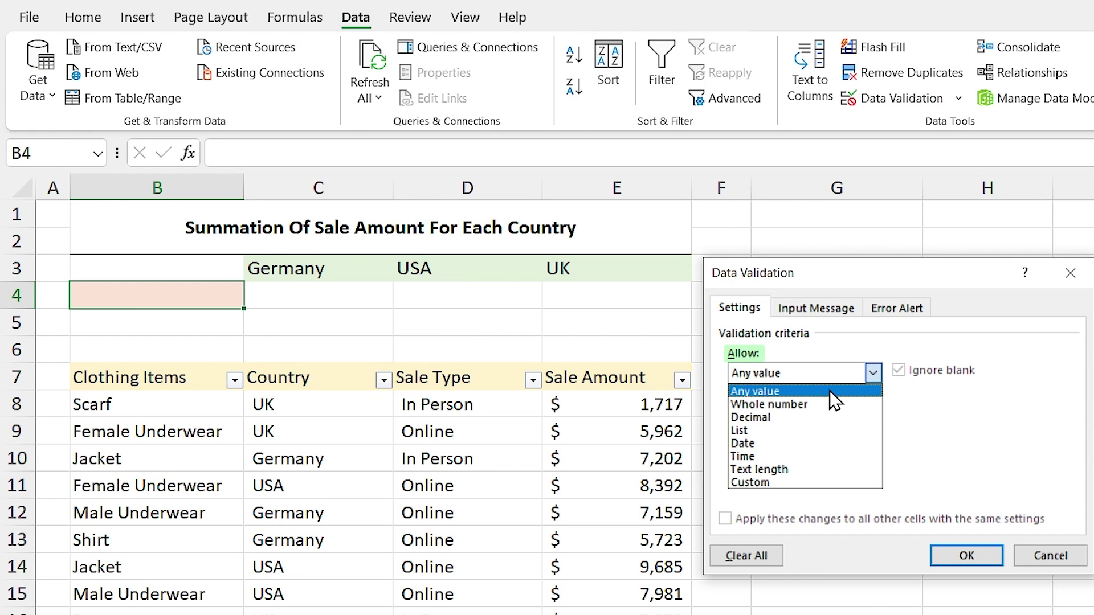
click(757, 429)
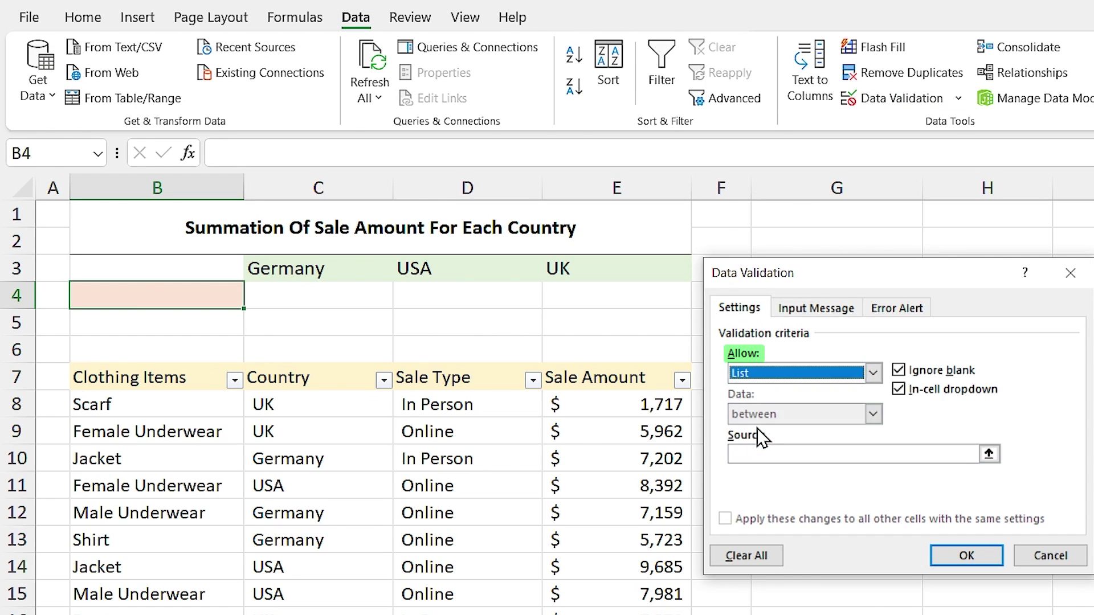
click(835, 454)
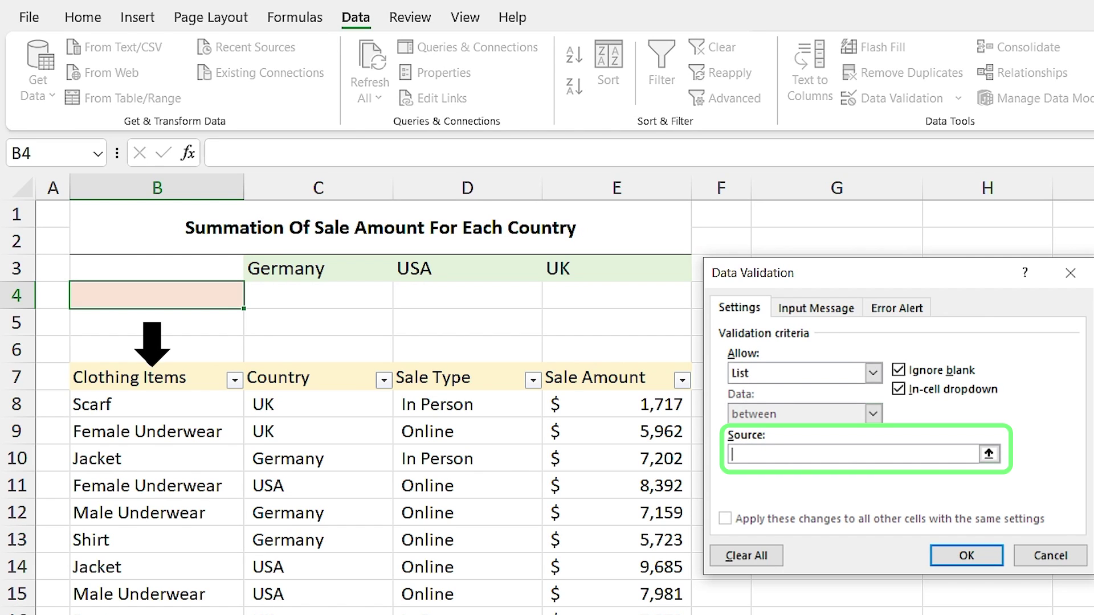
click(152, 366)
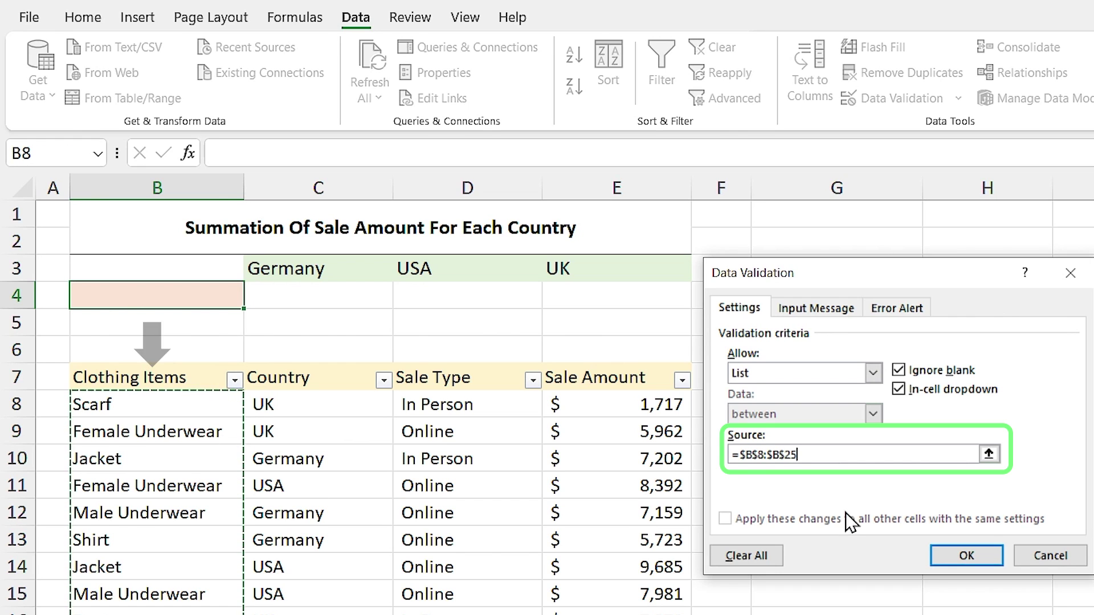
click(960, 555)
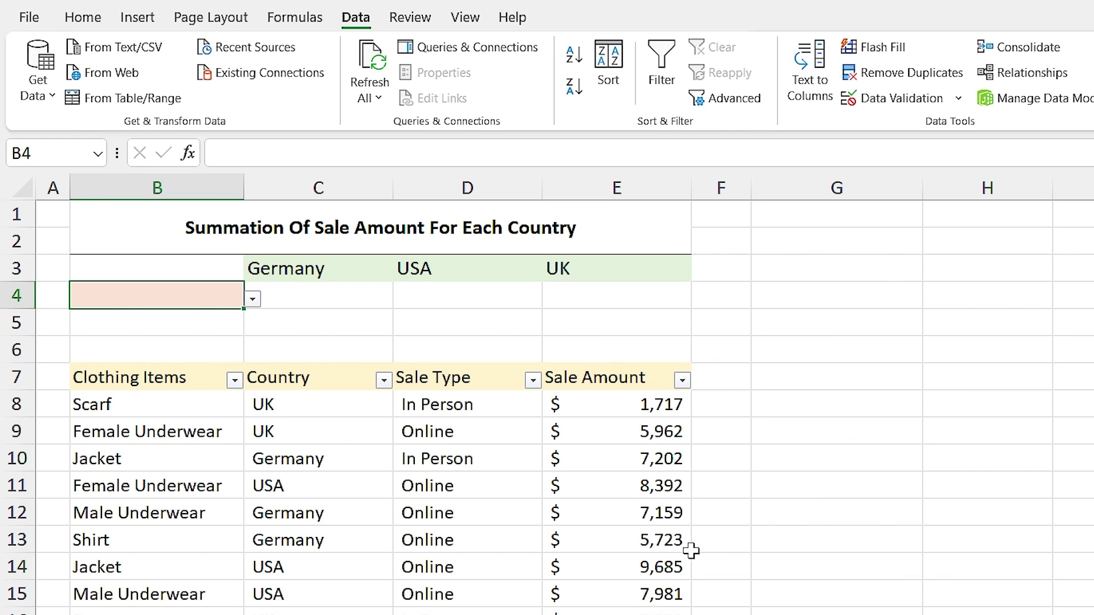
click(253, 299)
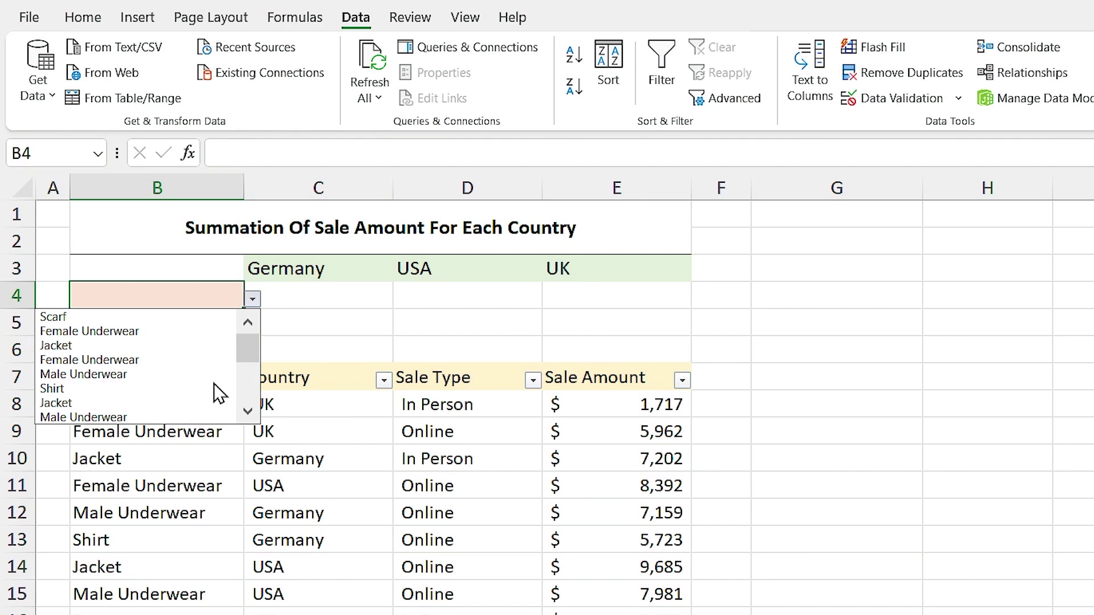
drag(249, 347, 258, 388)
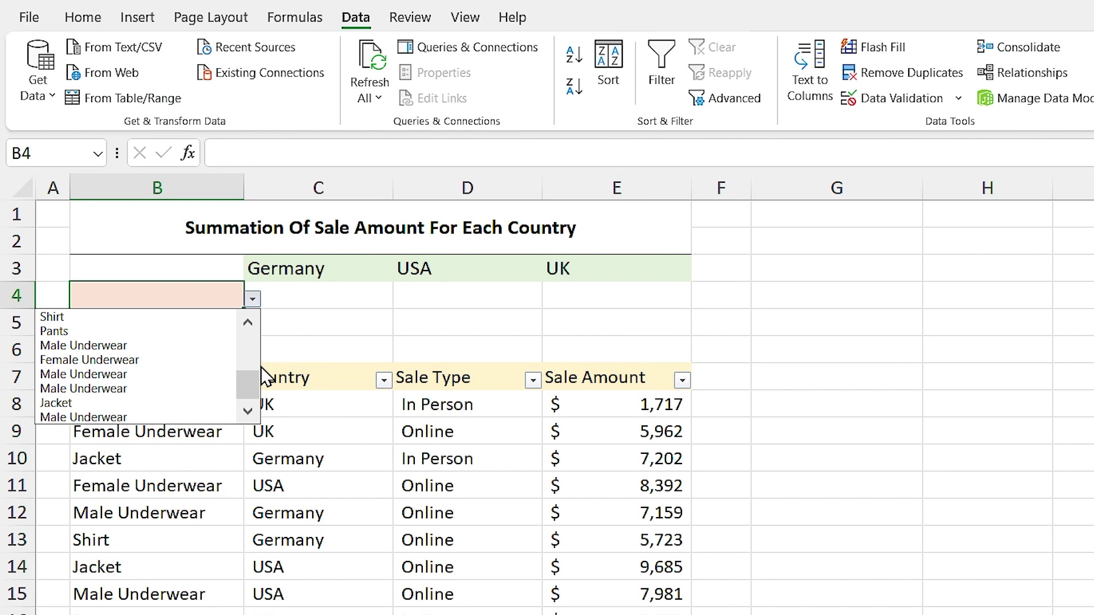
click(292, 299)
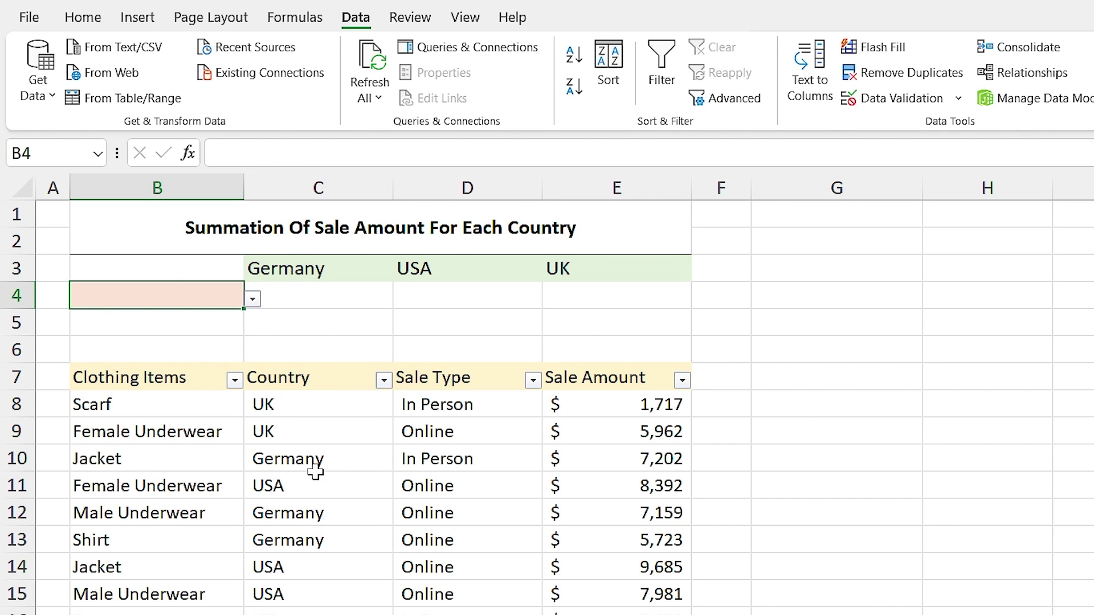
- Enter =UNIQUE(Table1[Clothing Items]) in G8 to spill the six distinct items, Scarf through Pants
click(139, 358)
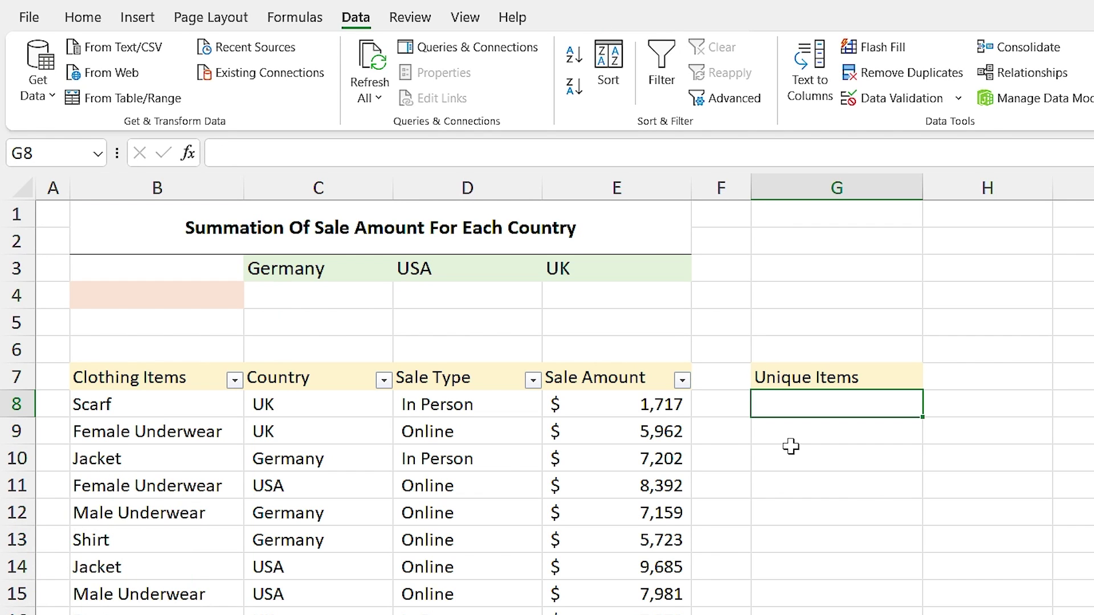
text(=uniq)
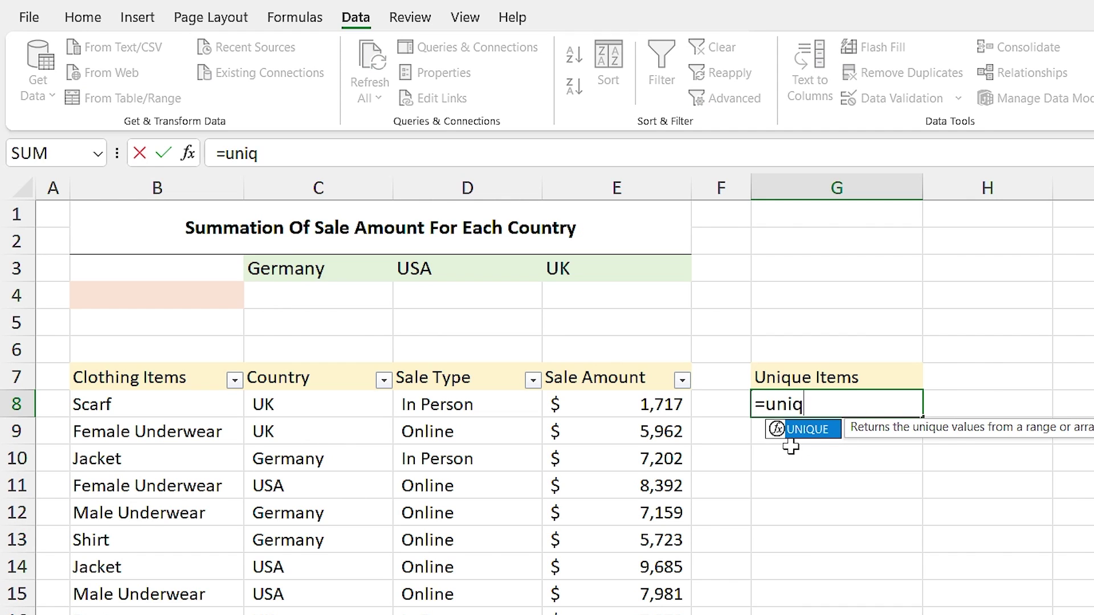
key(Tab)
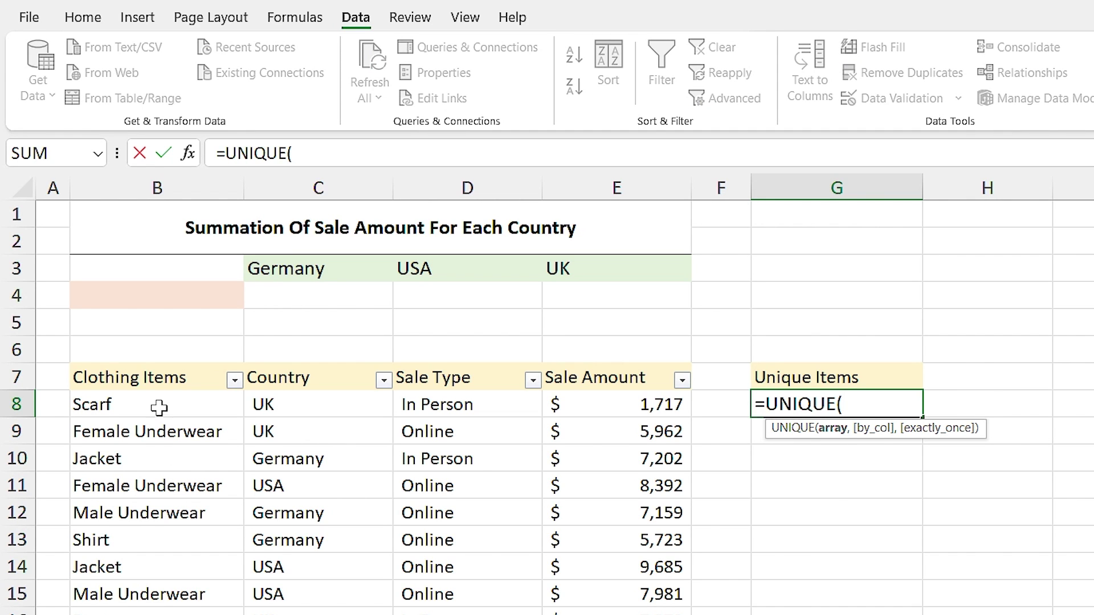
click(158, 359)
key(Return)
click(792, 407)
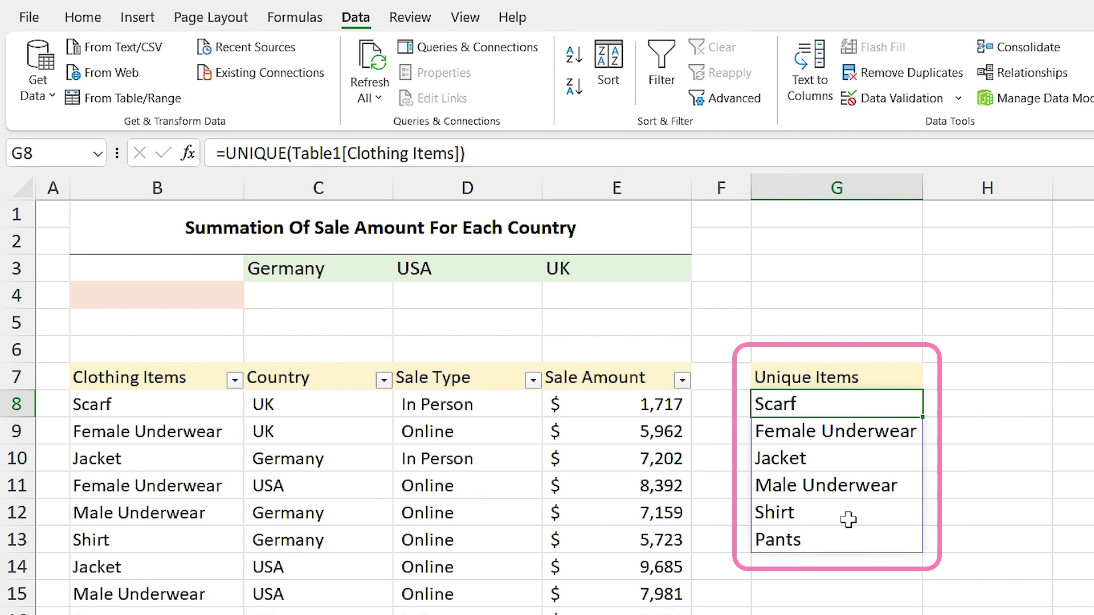
click(186, 298)
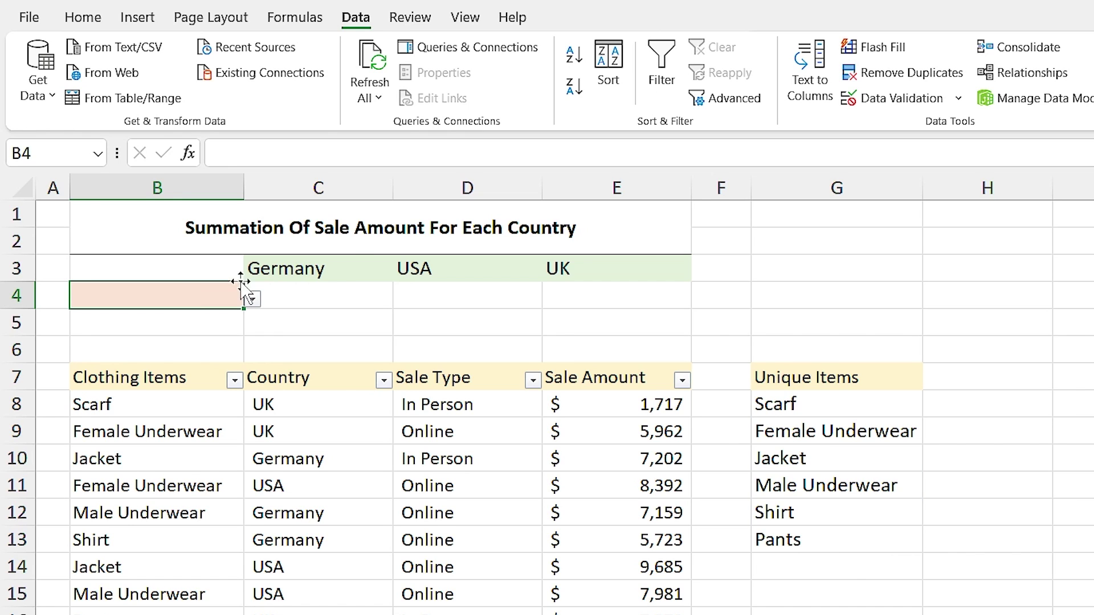
- Replace B4's validation source B8:B25 with the unique items range G8:G13
click(882, 104)
drag(809, 268, 408, 273)
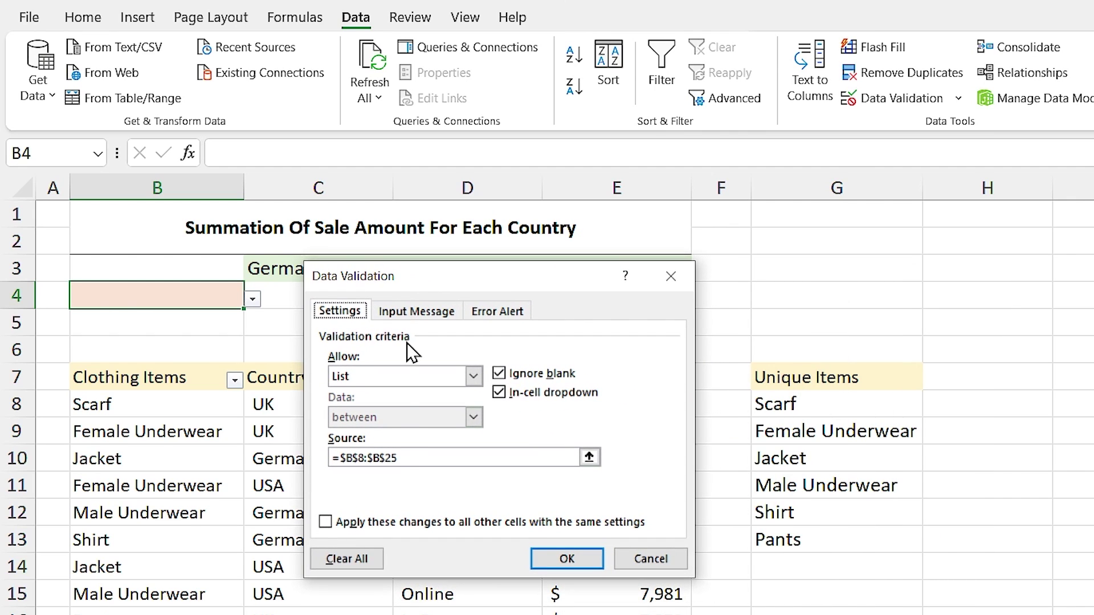
drag(417, 457, 276, 455)
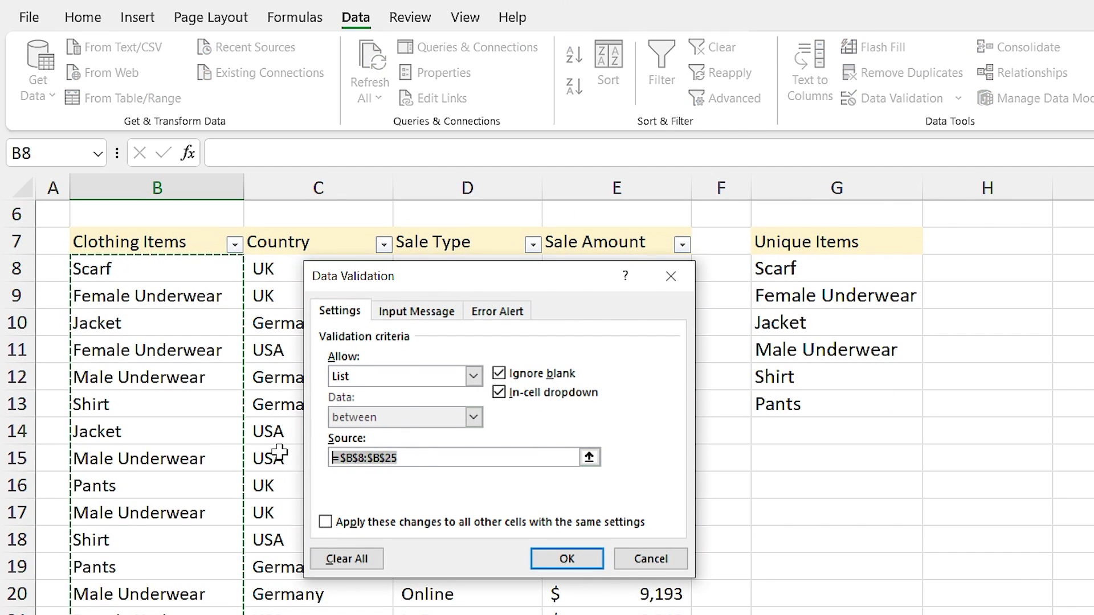
key(BackSpace)
drag(816, 268, 825, 401)
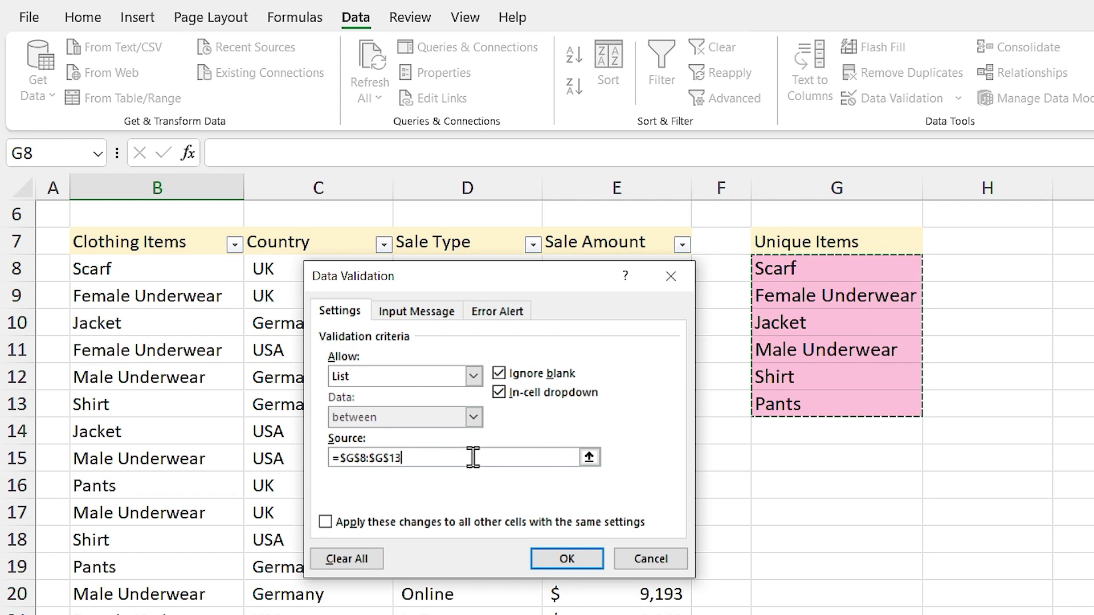
- Change the source to the spill reference =$G$8# and confirm the validation
drag(473, 457, 260, 460)
key(BackSpace)
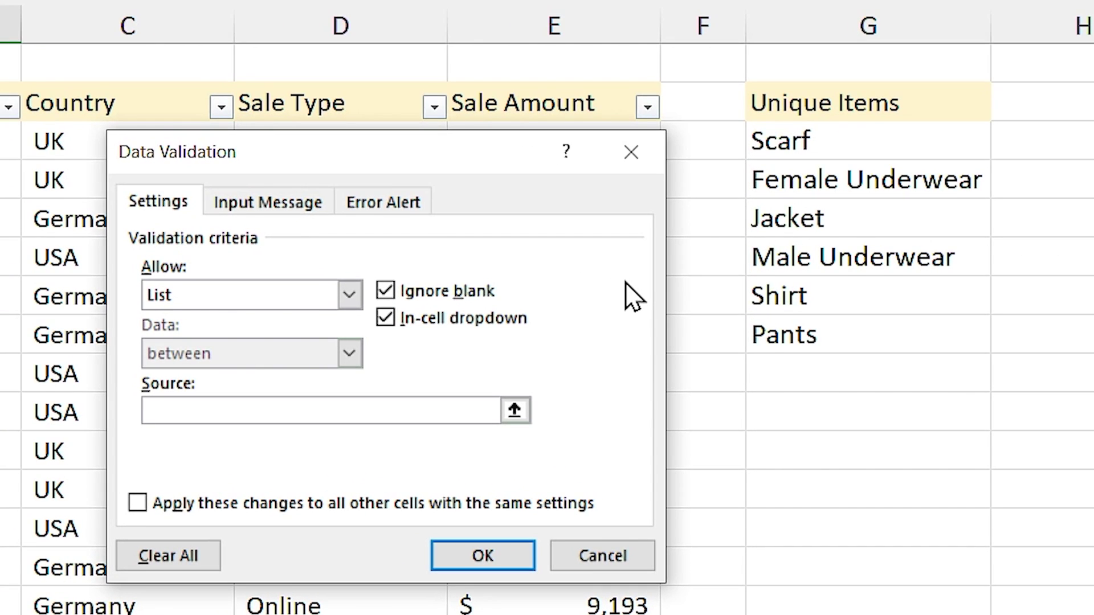
click(780, 146)
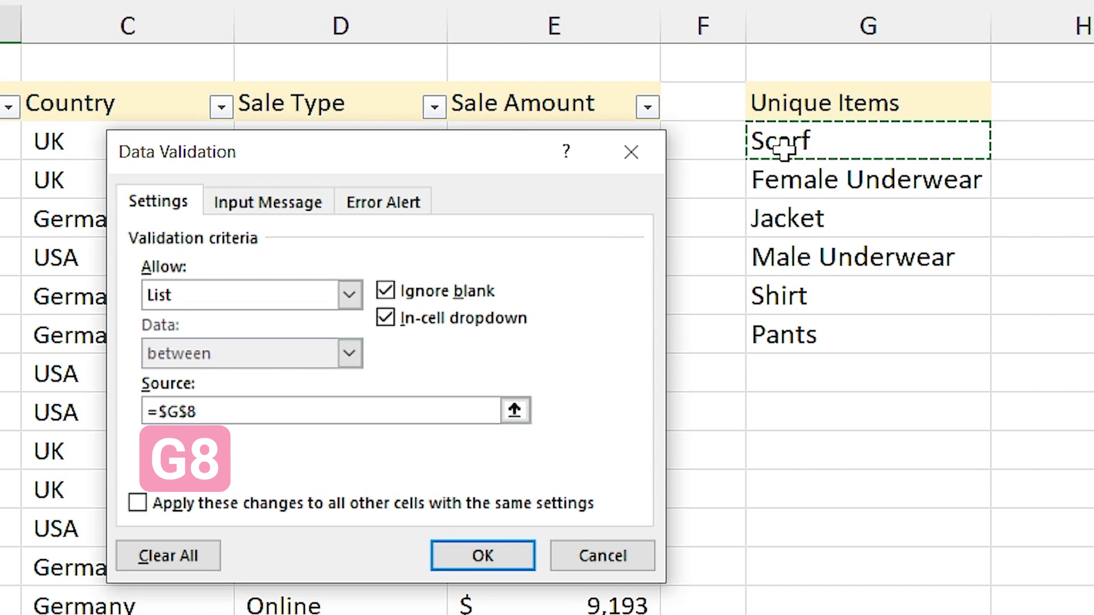
text(#)
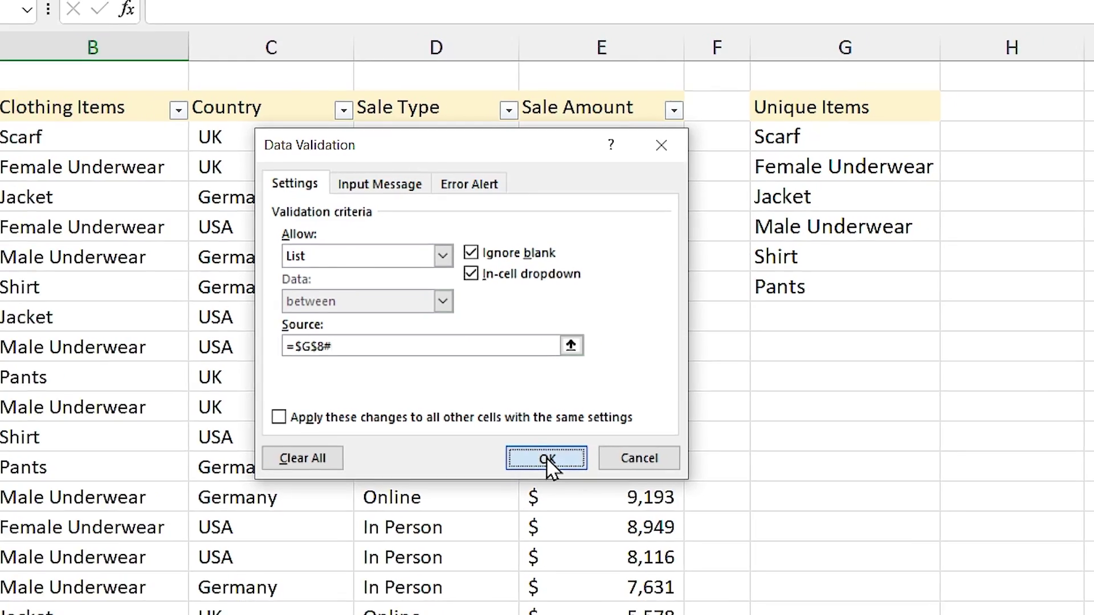
click(483, 555)
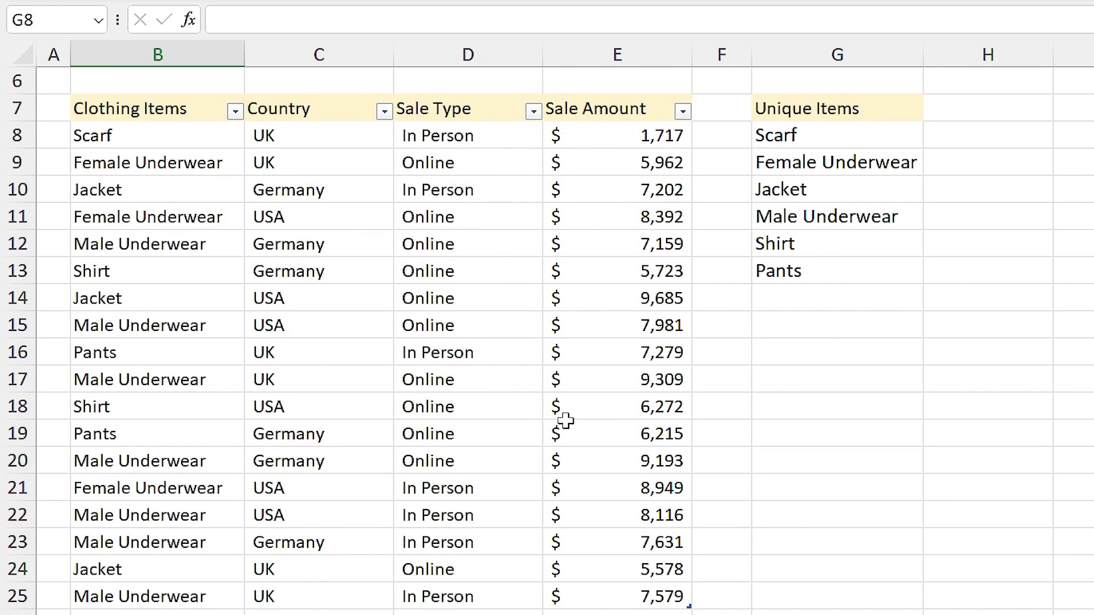
- Choose Male Underwear from B4's six-item dropdown and check the unique list's spill range
scroll(547, 399, up, 2)
click(254, 169)
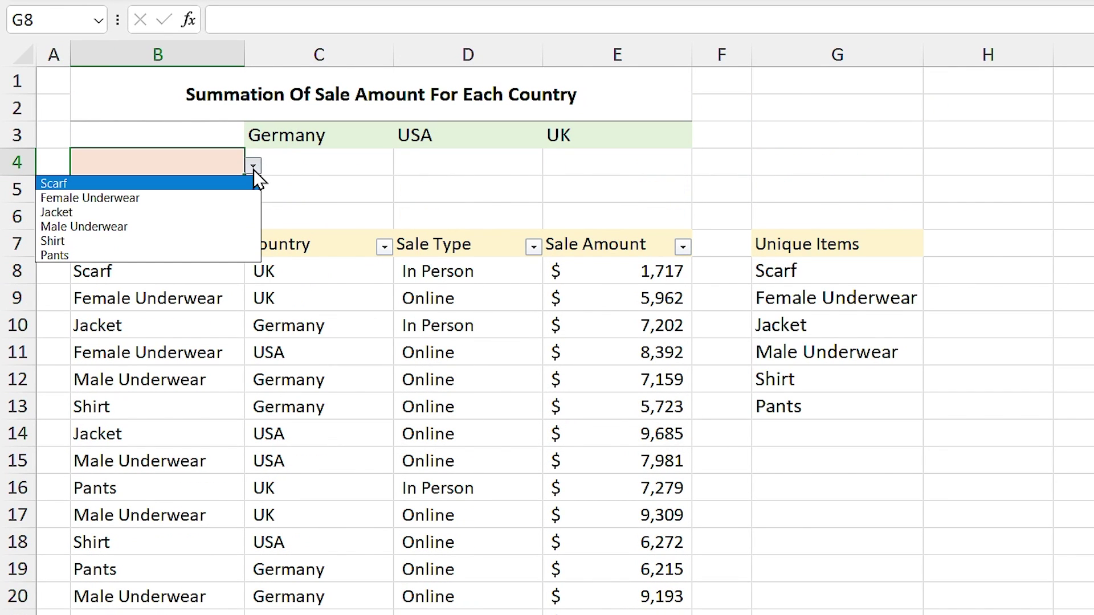
click(120, 227)
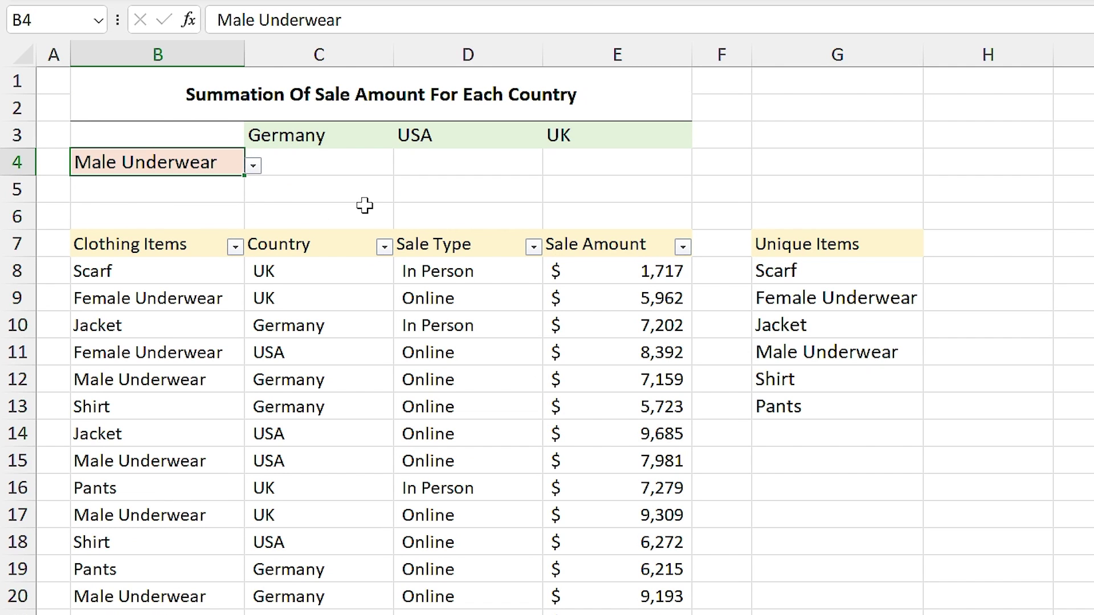
click(974, 272)
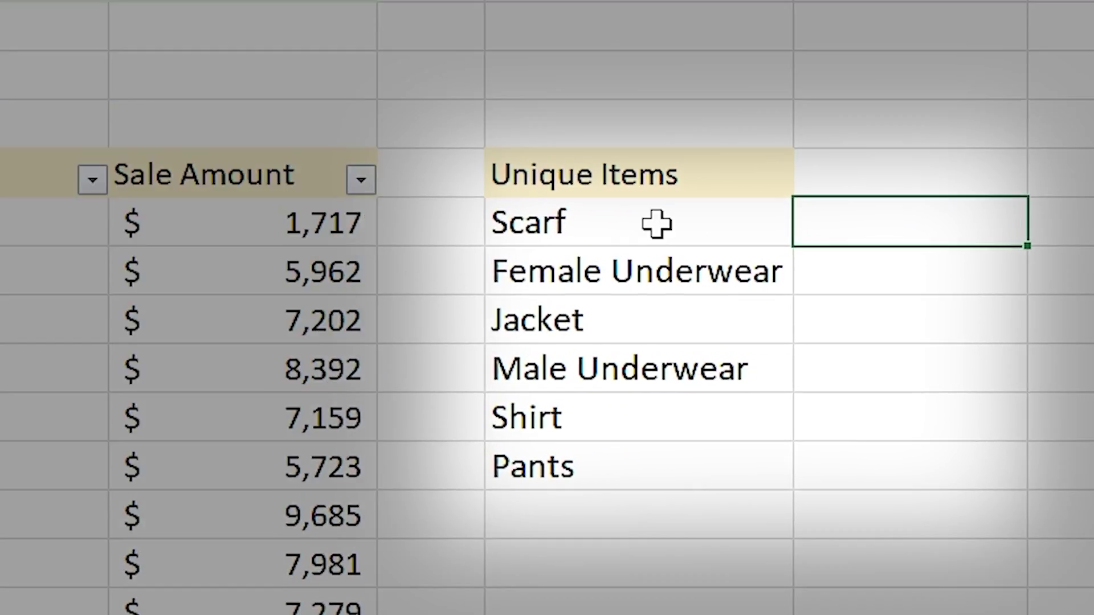
click(835, 268)
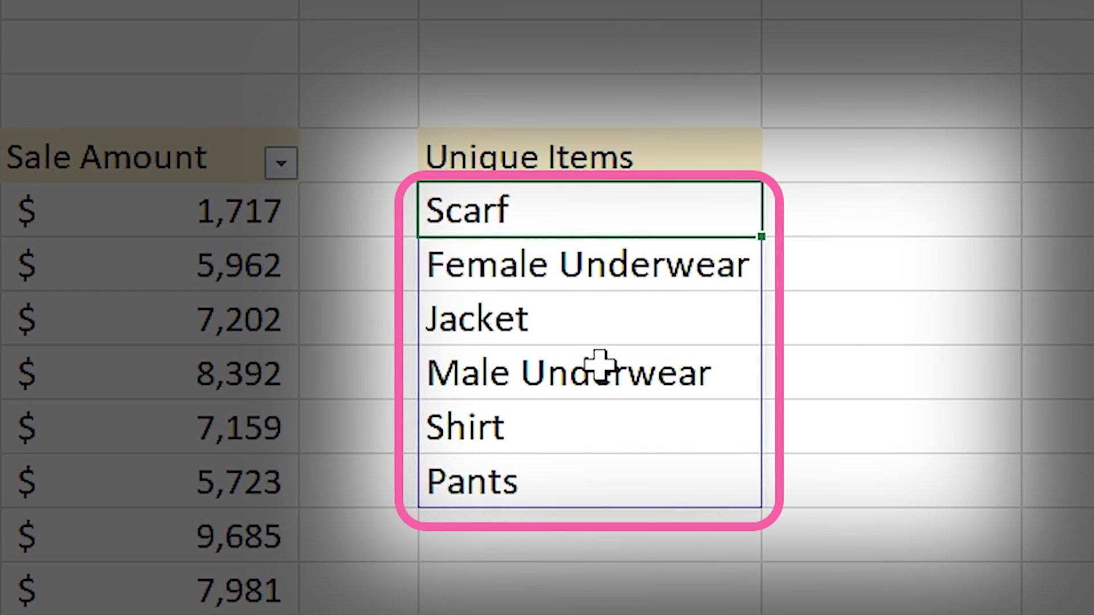
click(855, 195)
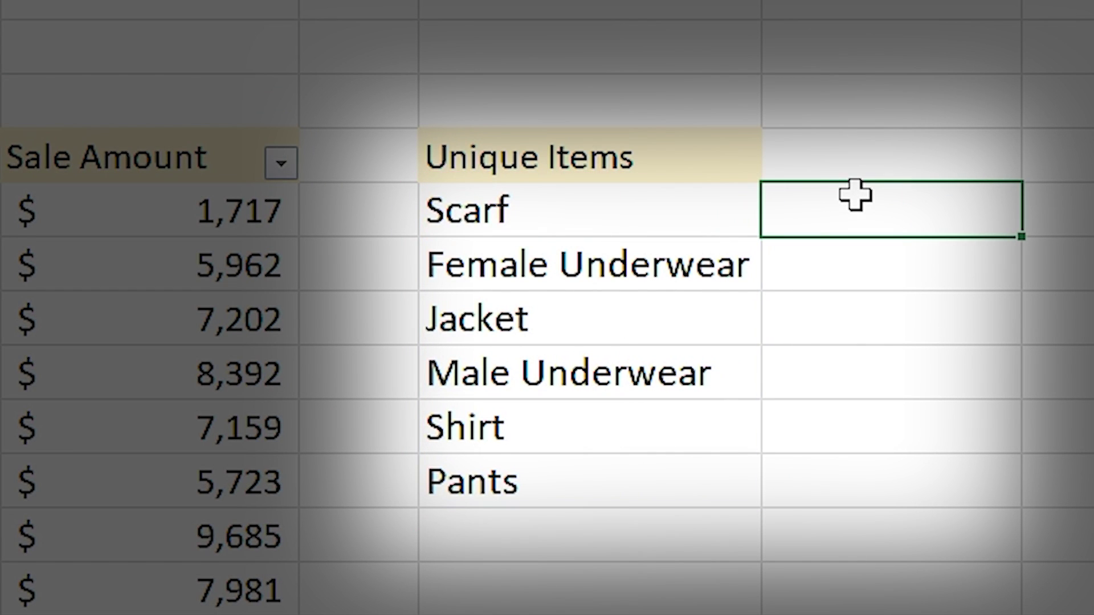
text(=)
click(580, 234)
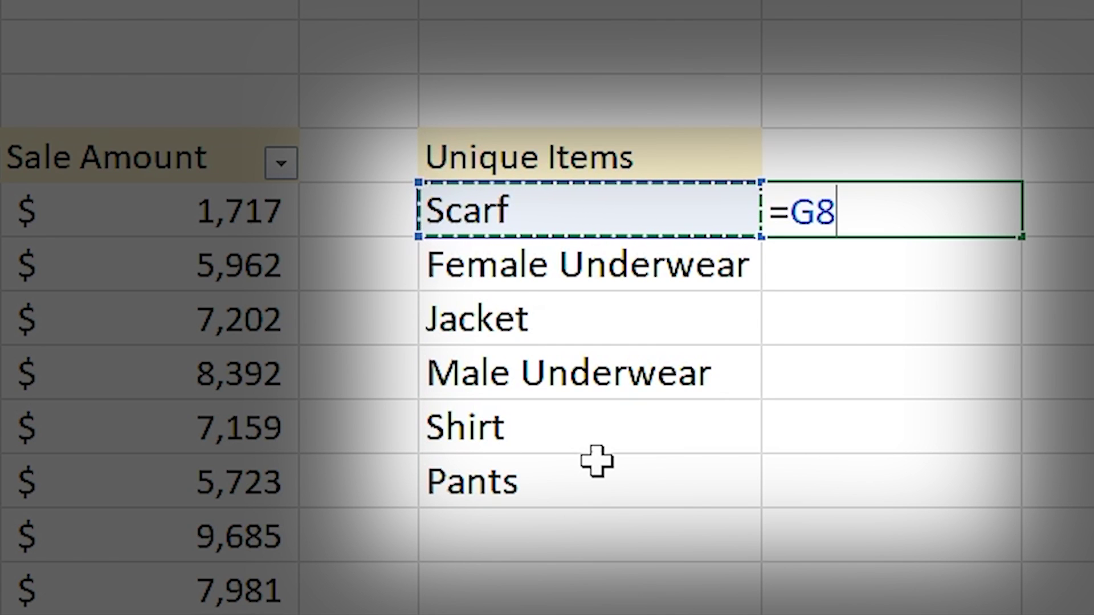
drag(586, 202, 580, 372)
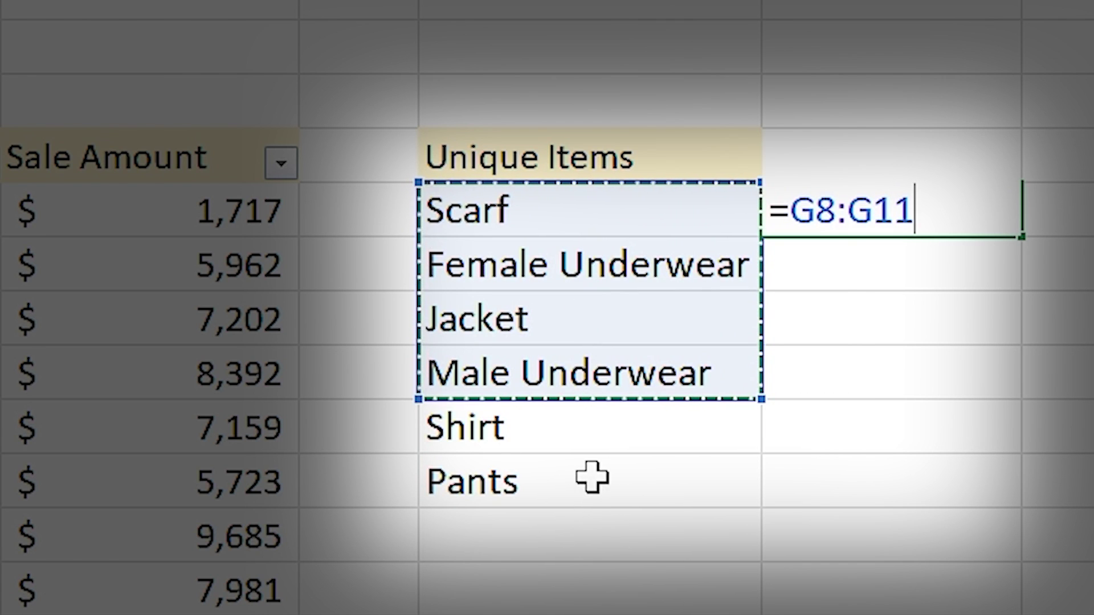
drag(585, 231, 579, 476)
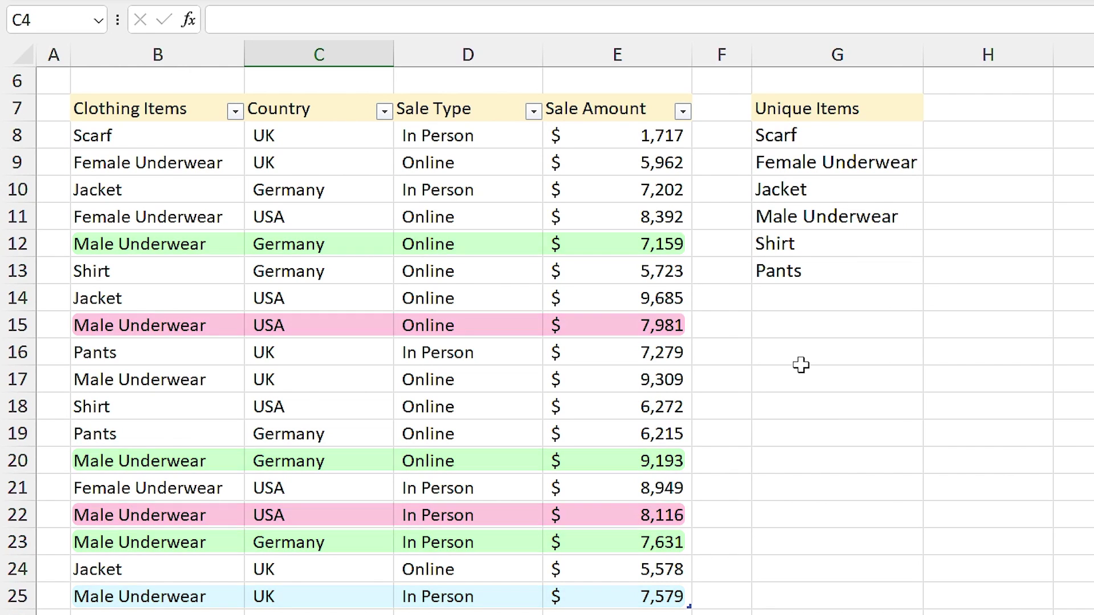
- Begin a SUMIFS in C4 summing Sale Amount where Clothing Items matches B4
scroll(701, 367, up, 2)
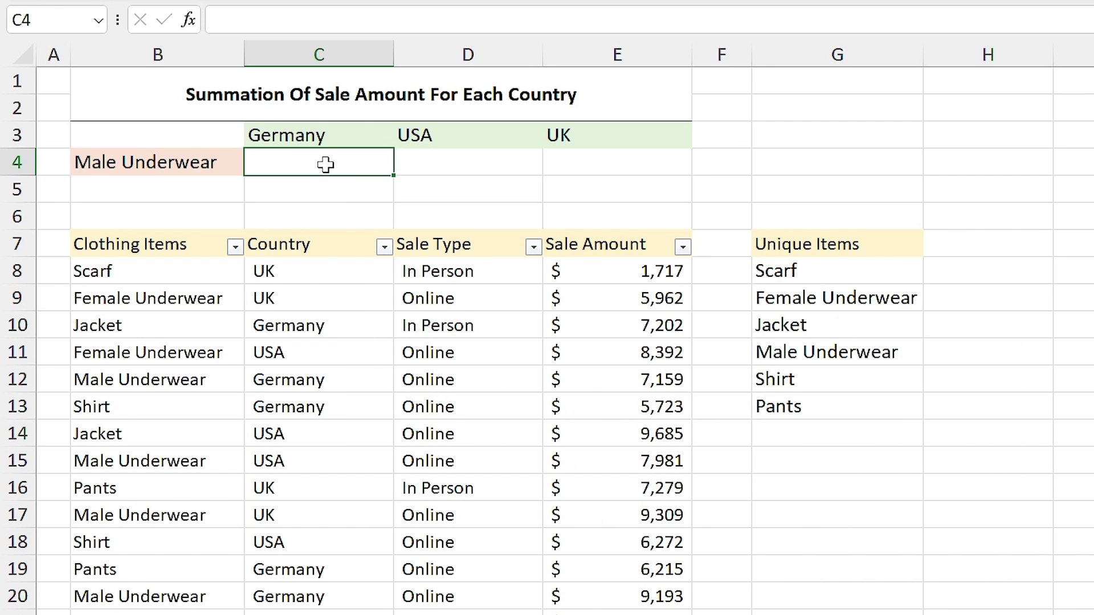
text(=sum)
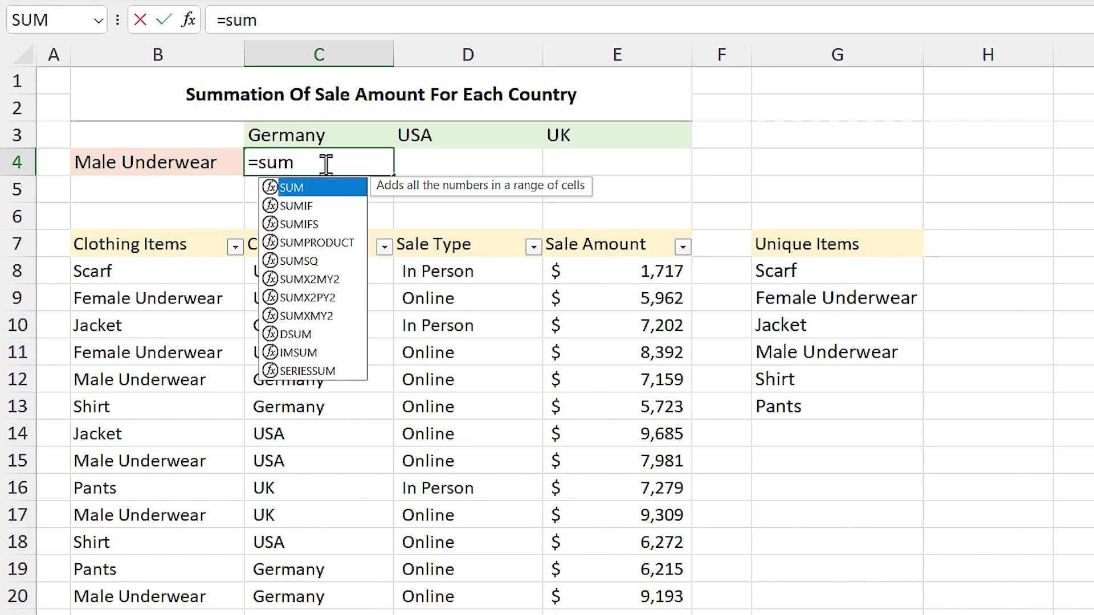
text(i)
double_click(344, 205)
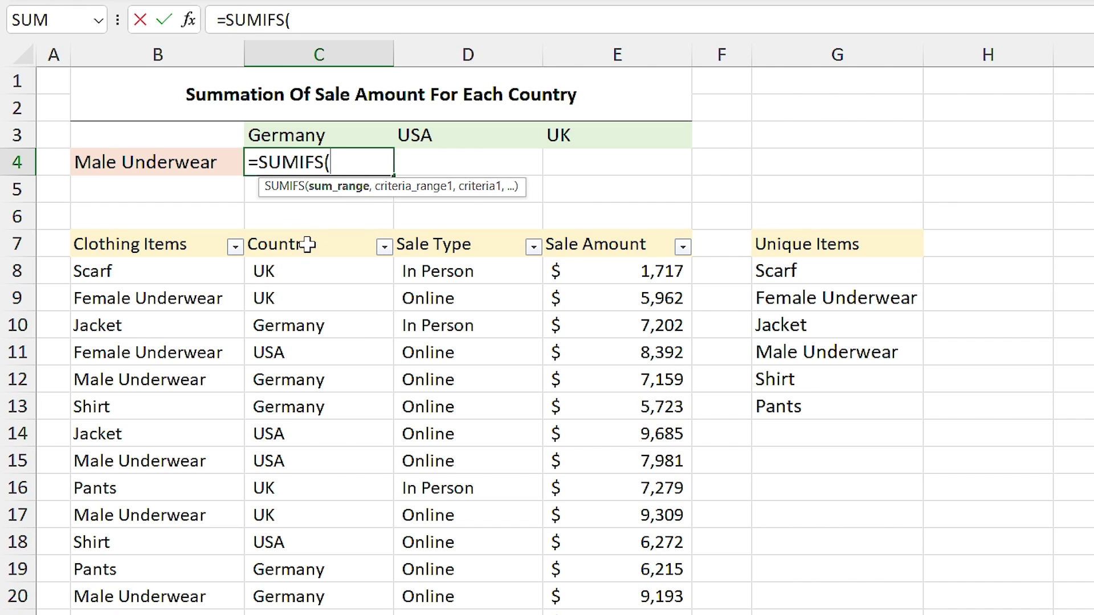
click(600, 228)
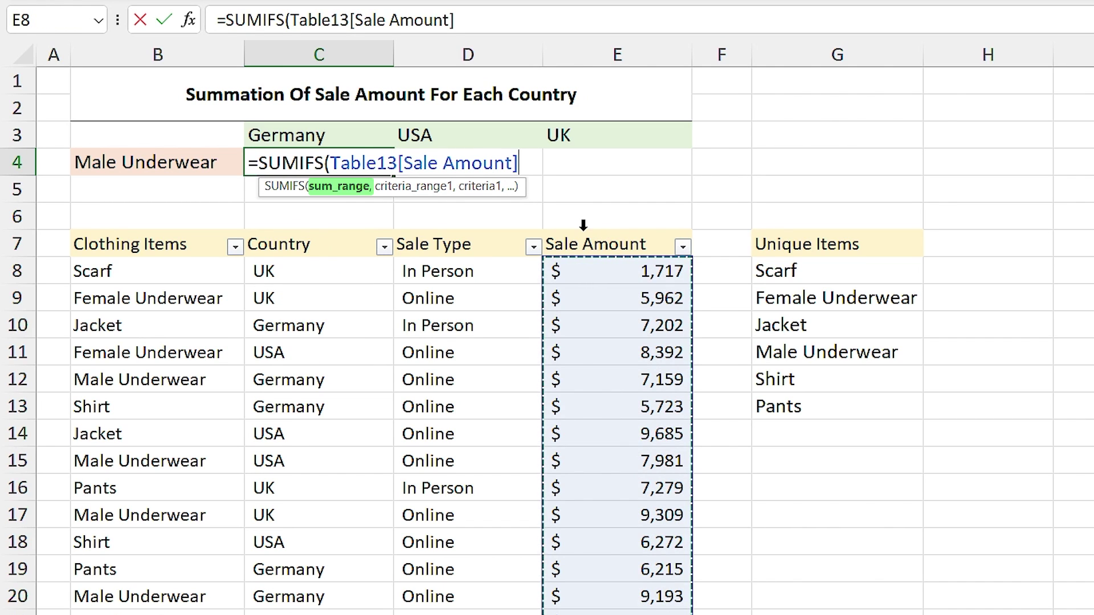
text(,)
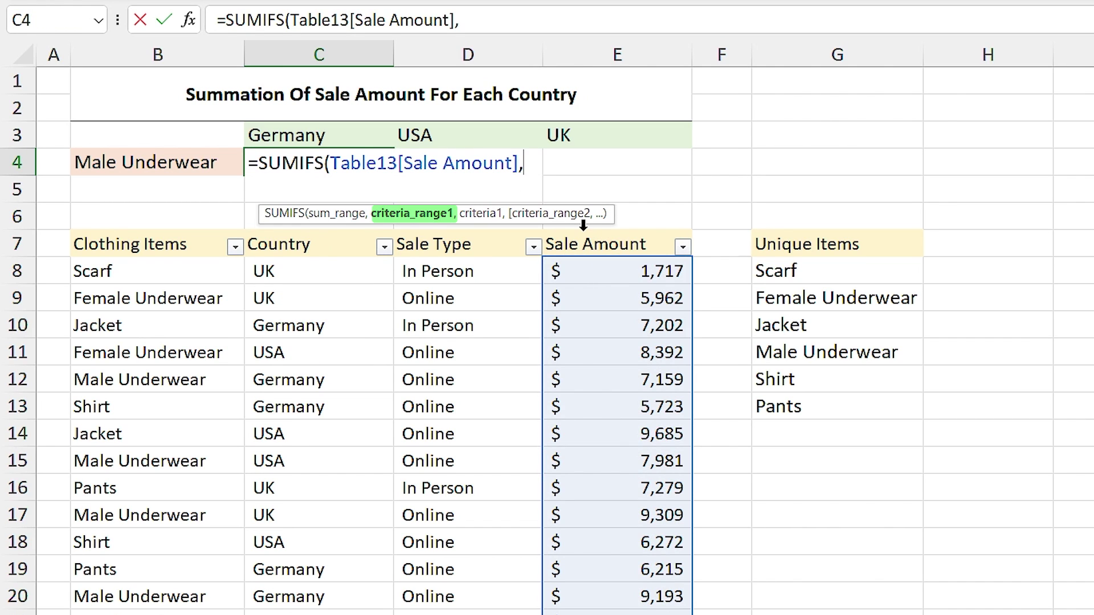
click(163, 227)
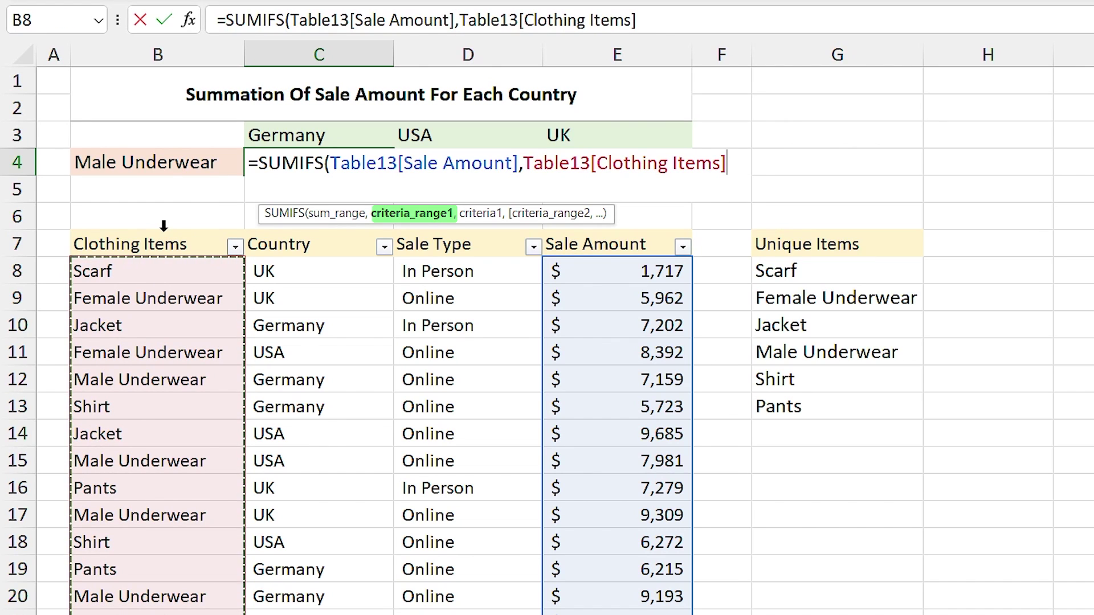
text(,)
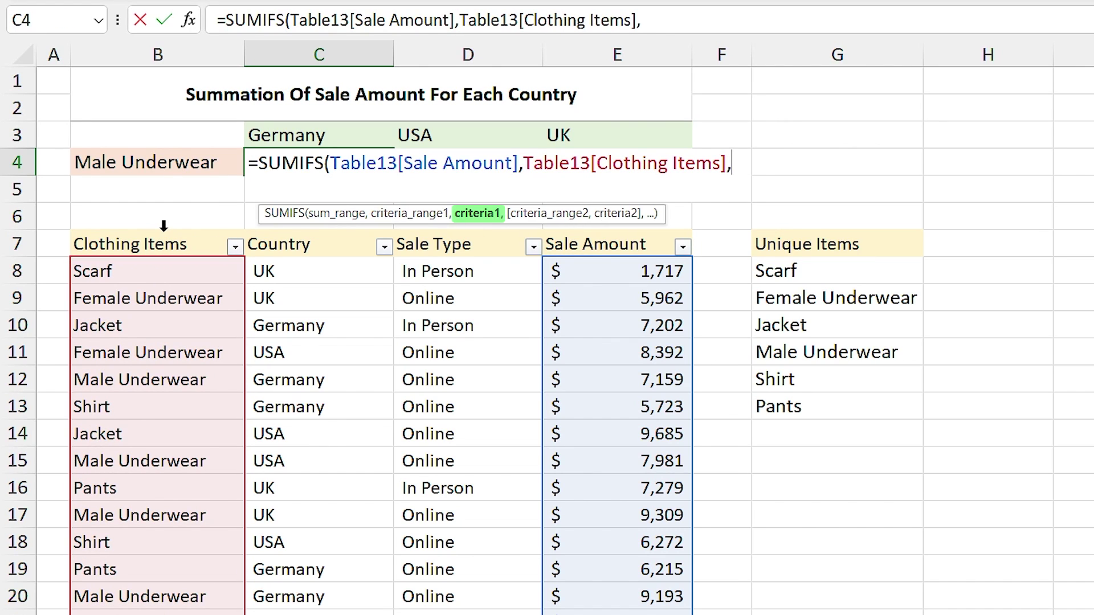
click(127, 163)
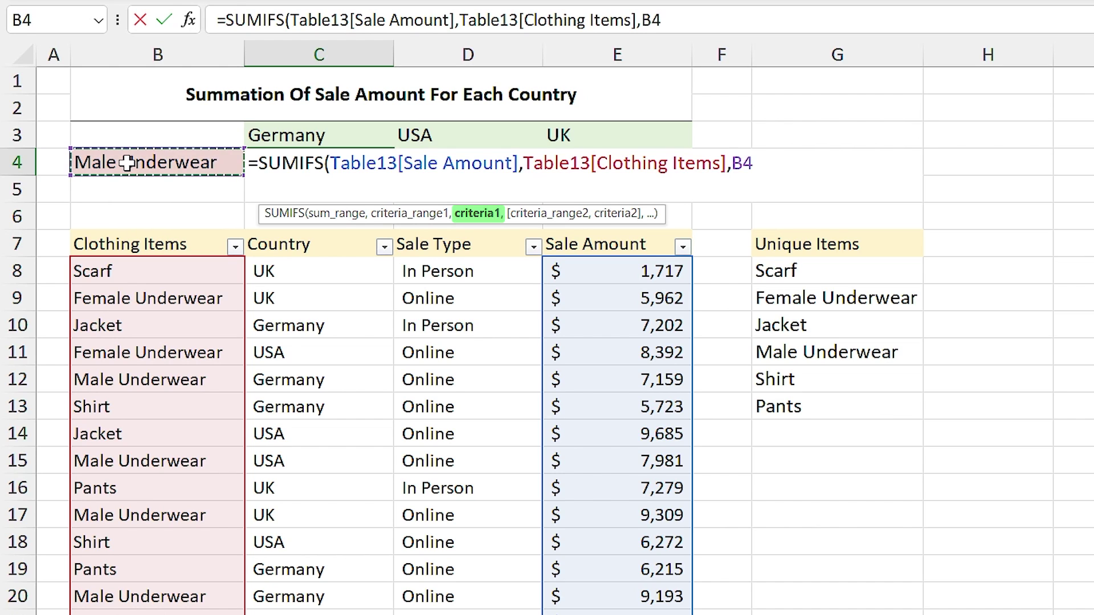
- Add Country matching the headings C3:E3 as the second criterion and commit the formula
text(,)
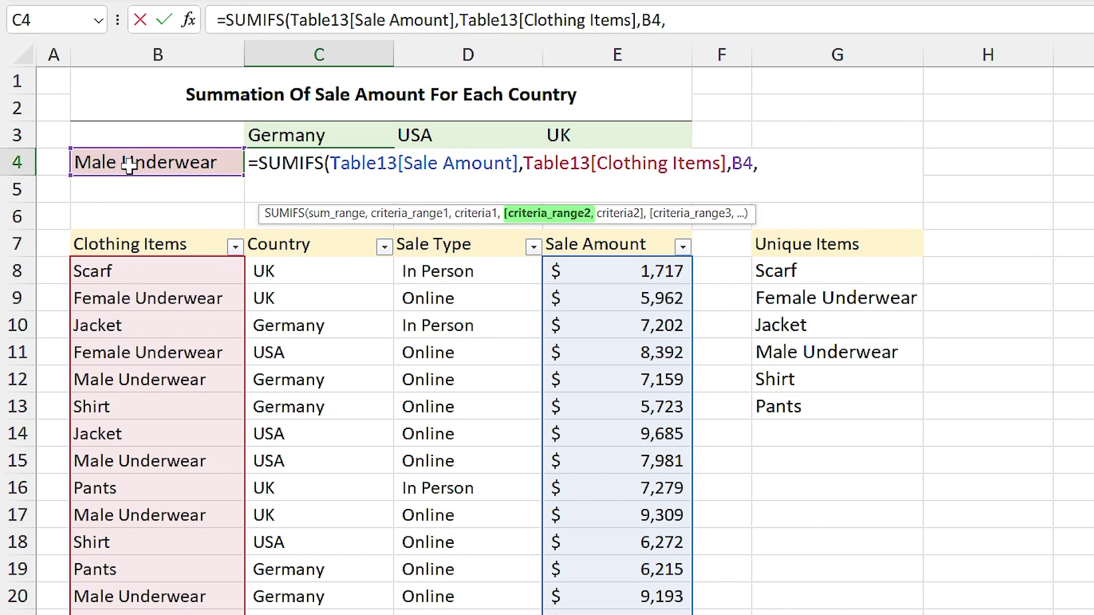
click(278, 227)
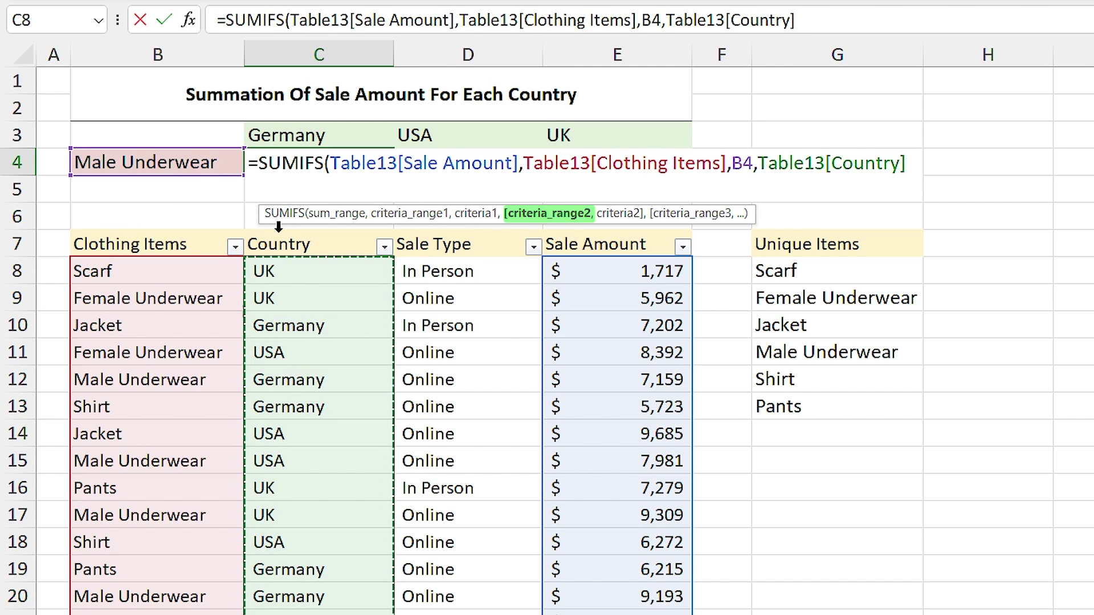
text(,)
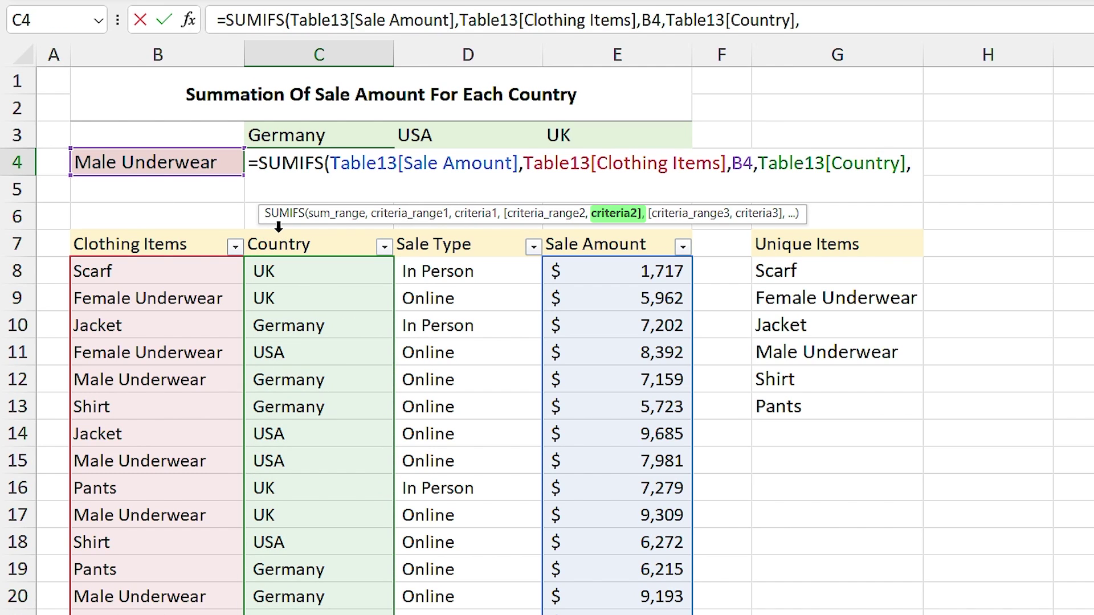
drag(328, 134, 560, 135)
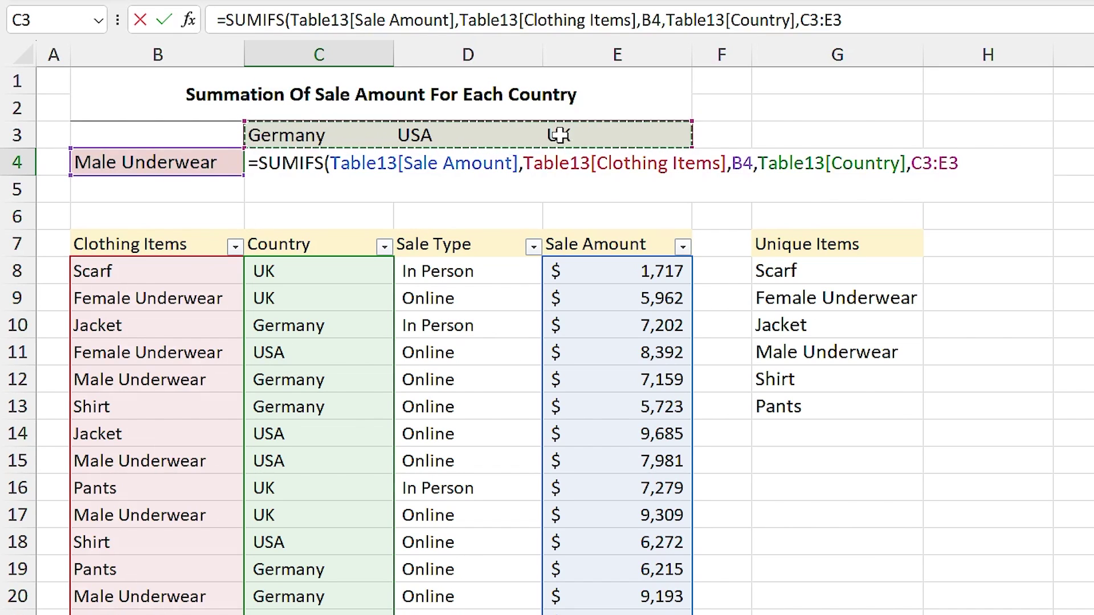
key(Return)
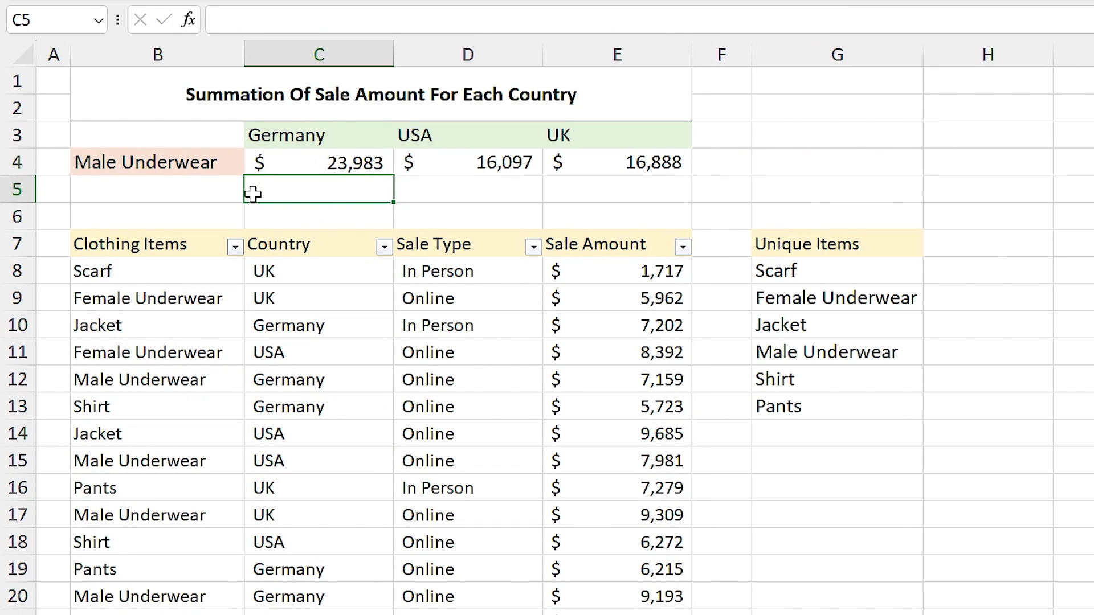
- Choose Jacket in the B4 dropdown and check the Germany total's formula
click(212, 164)
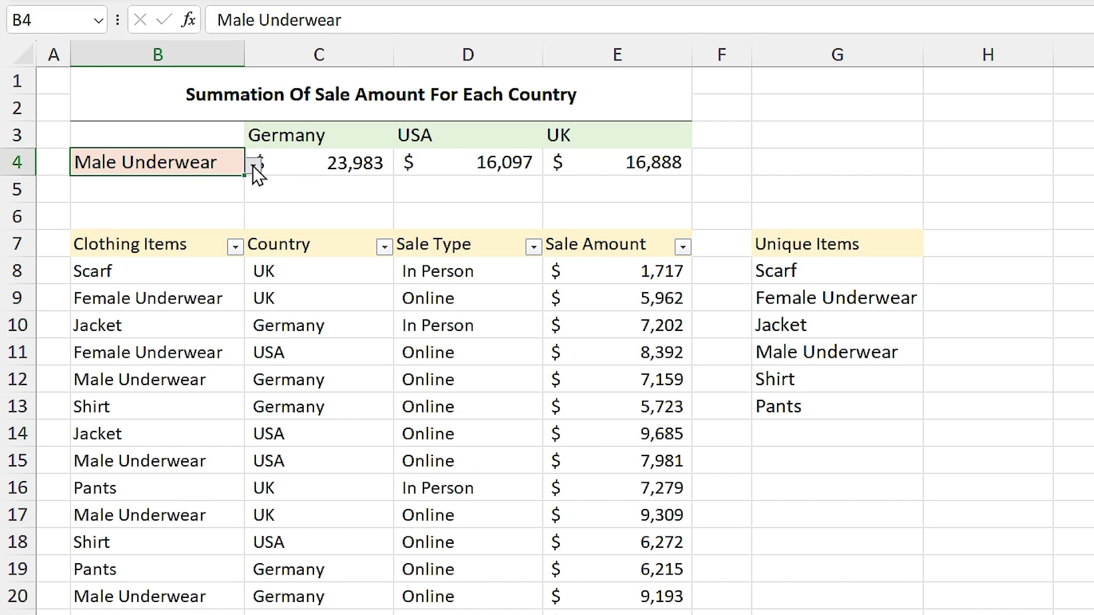
click(252, 165)
click(100, 215)
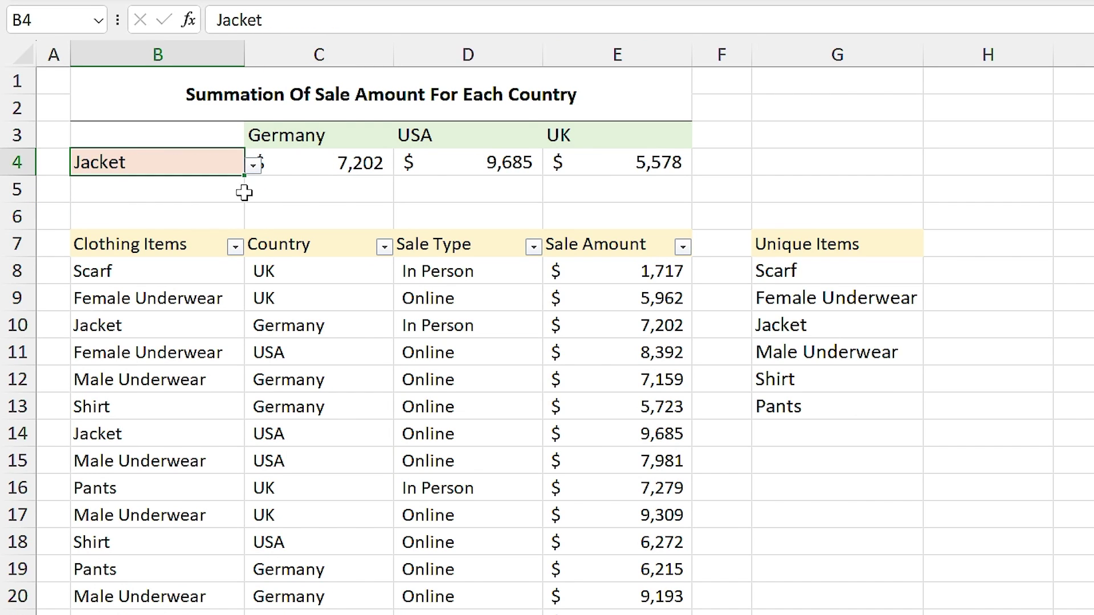
click(301, 163)
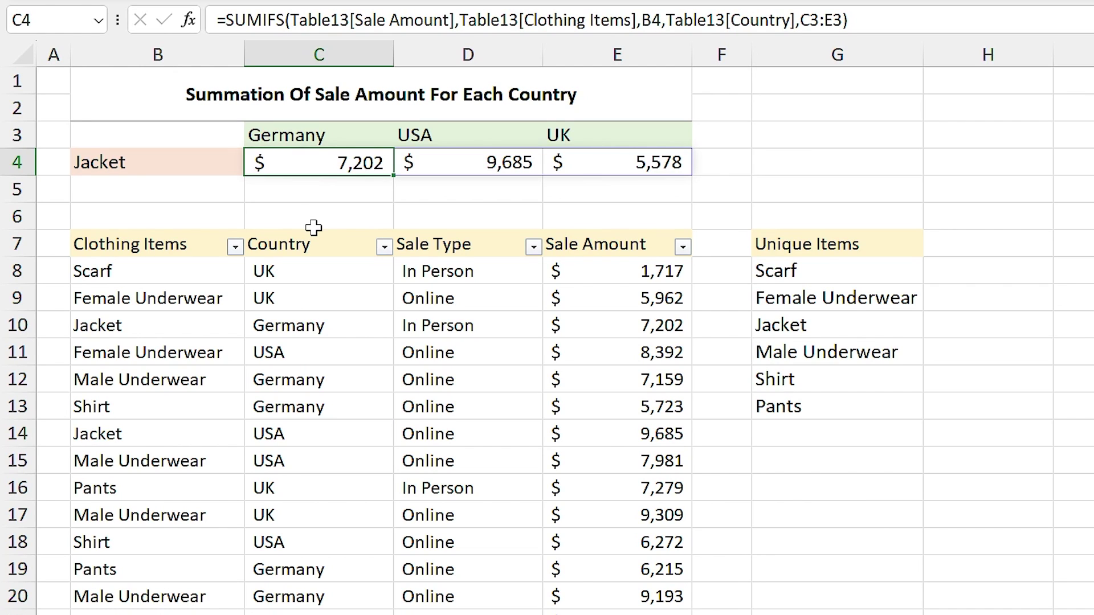
- Add a table row: Child Cloth, USA, In Person, 14028
scroll(311, 239, down, 3)
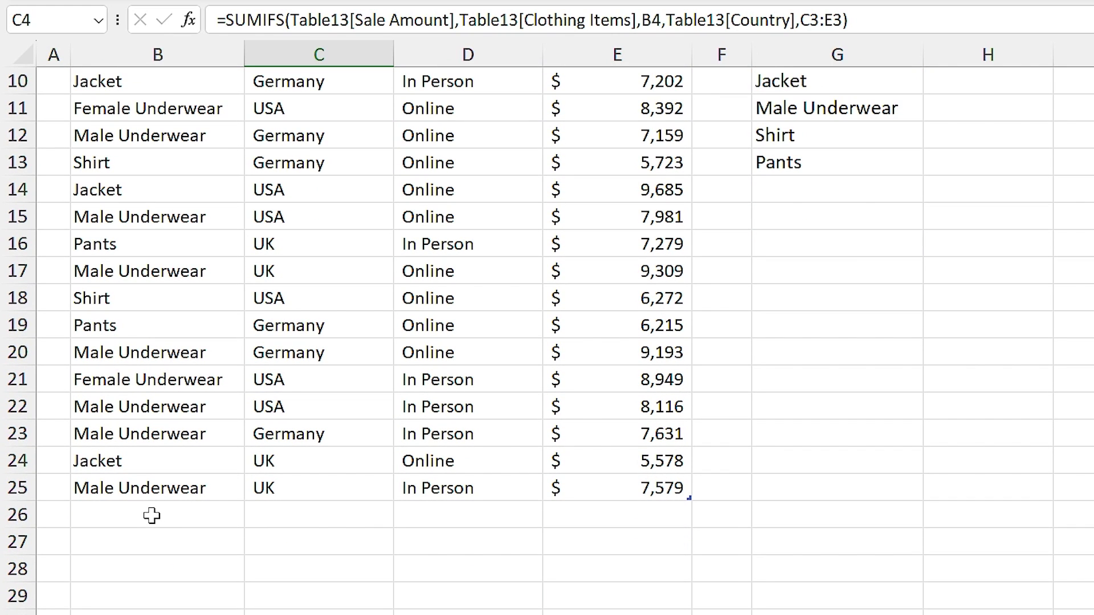
click(152, 515)
text(Child Cloth)
key(Tab)
text(USA)
key(Tab)
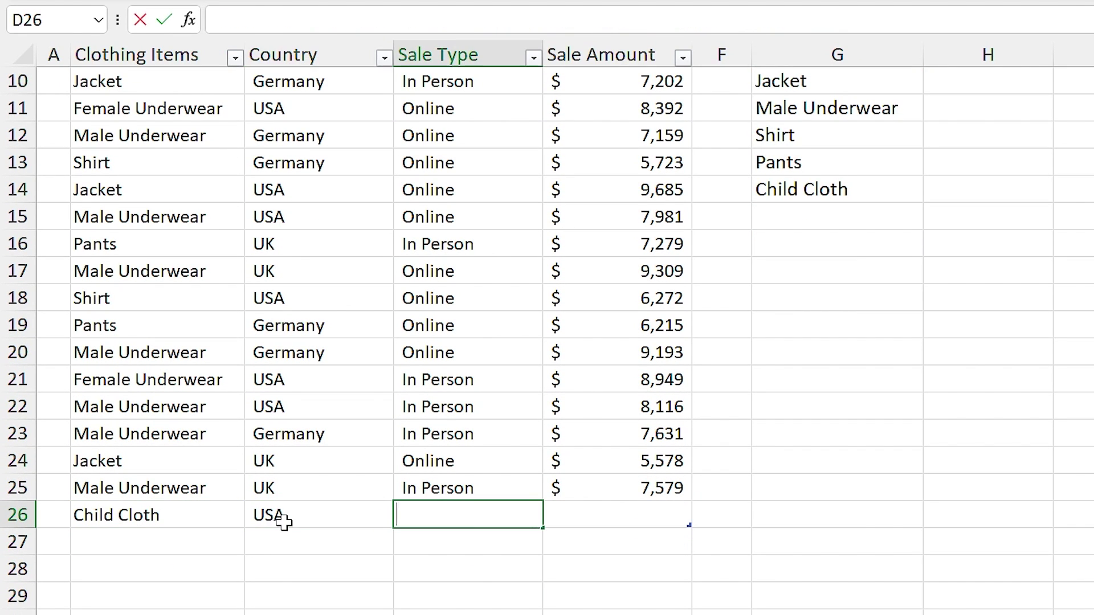
text(I)
key(Tab)
text(14028)
key(Return)
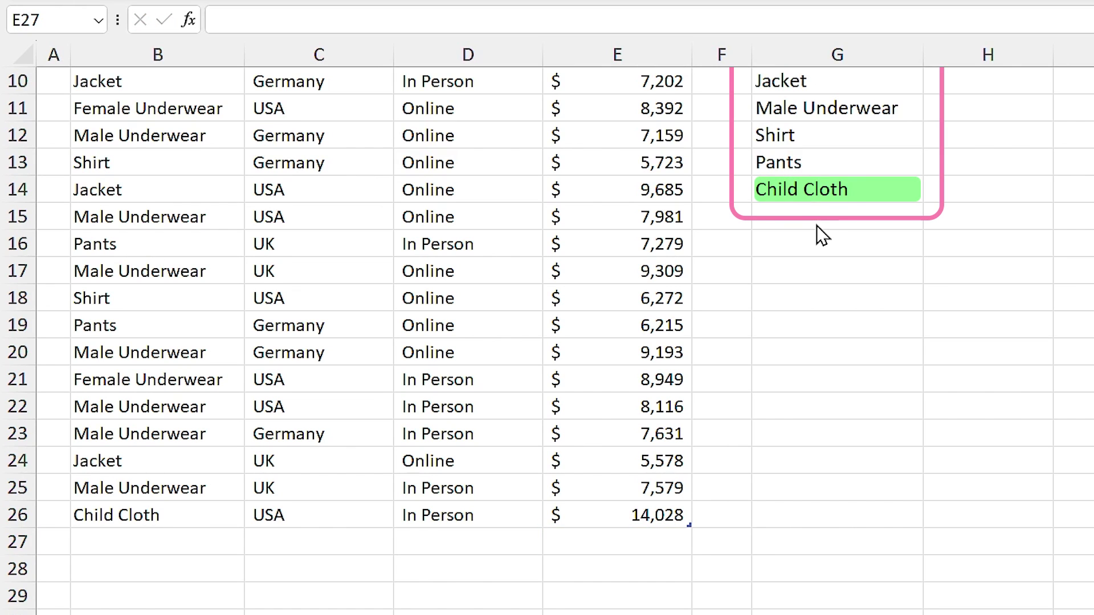
- Choose Child Cloth in the B4 dropdown to show its per-country totals
scroll(224, 165, up, 3)
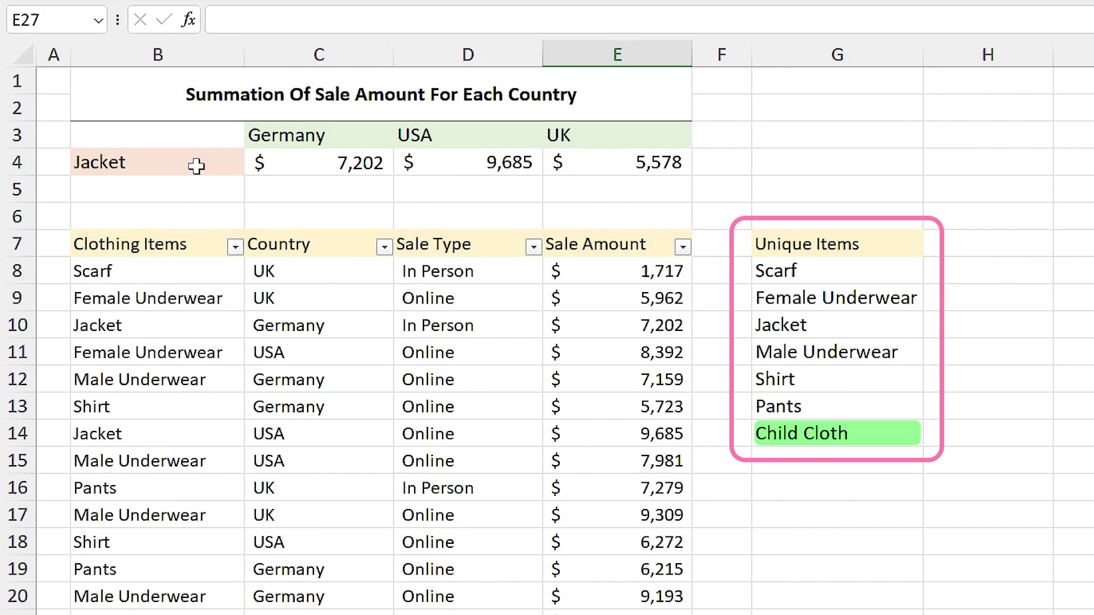
click(196, 165)
click(253, 166)
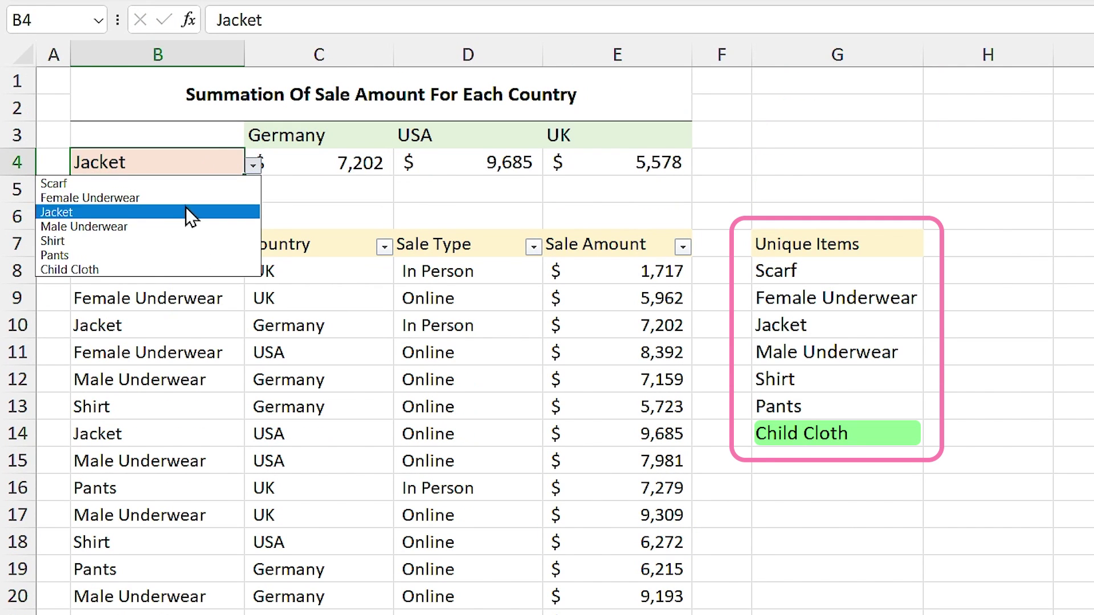
click(128, 271)
click(294, 171)
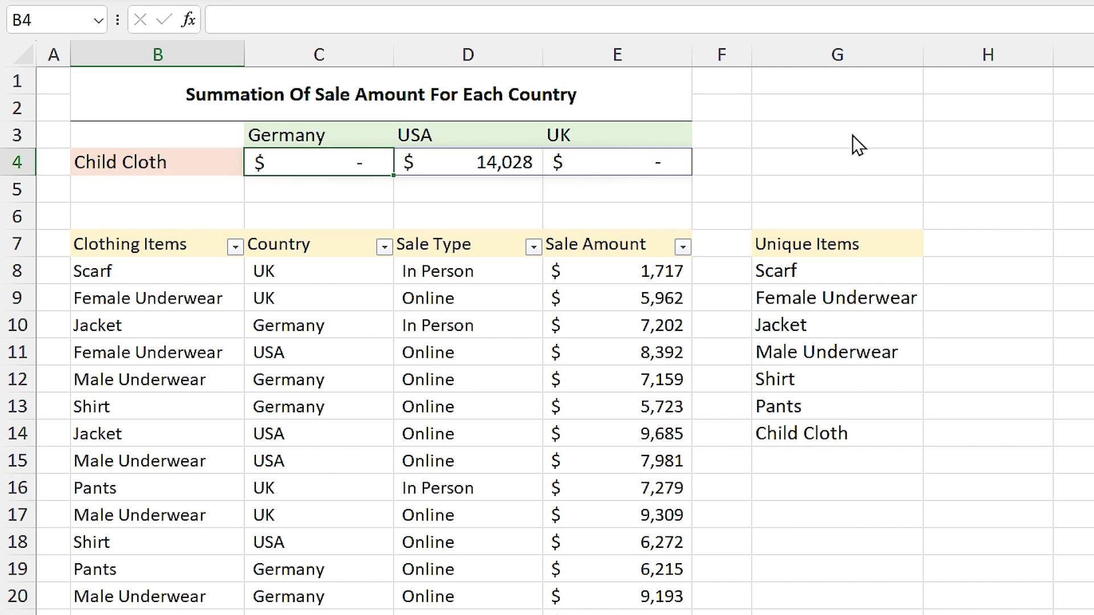
- Hide column G containing the Unique Items list
drag(843, 242, 864, 432)
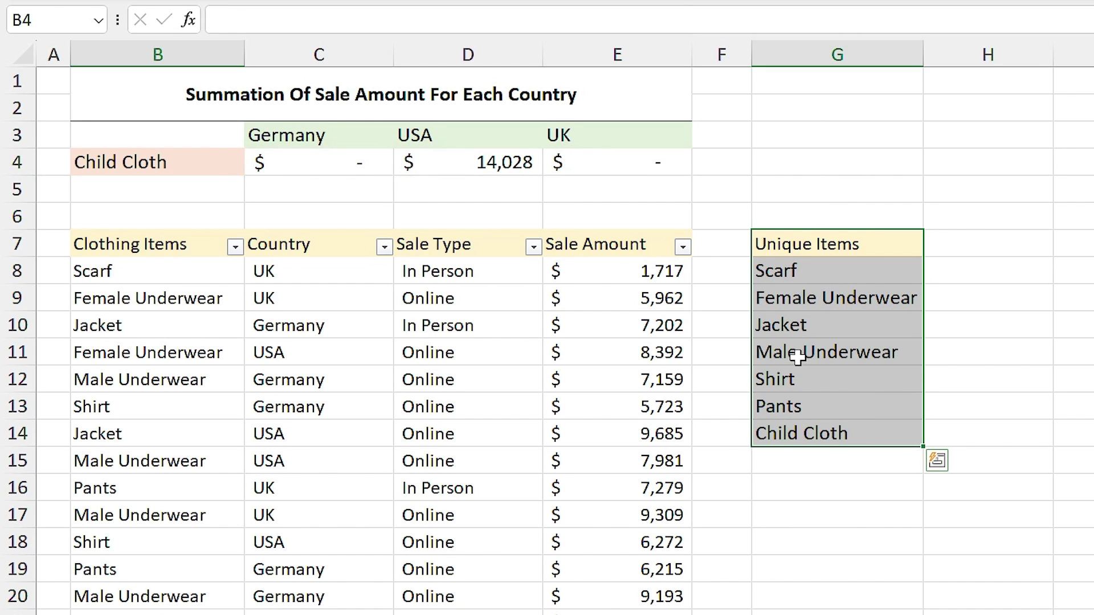
click(799, 50)
right_click(798, 54)
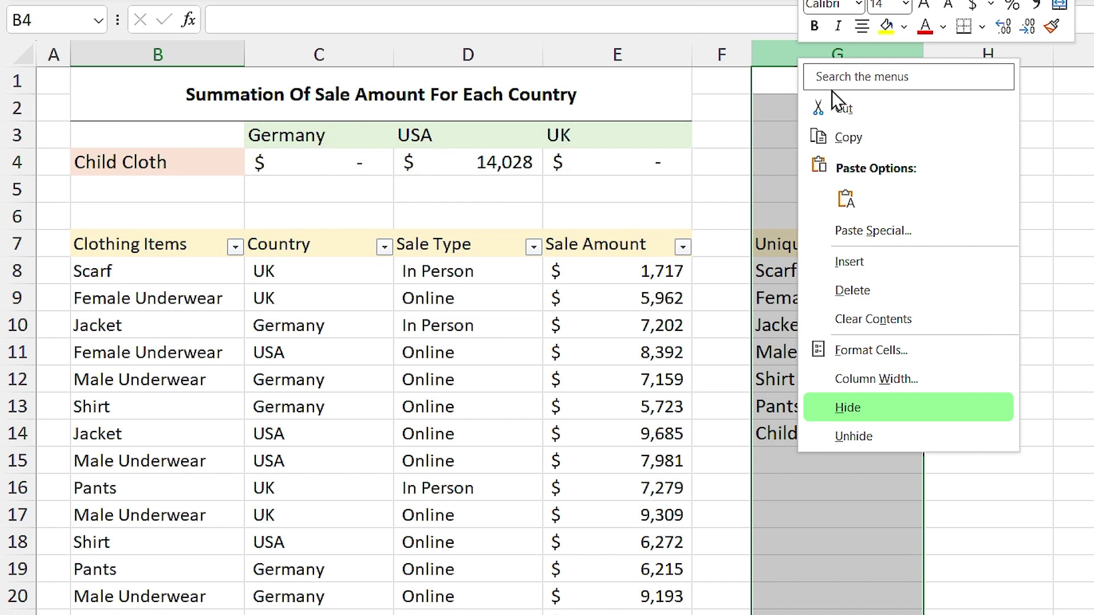
click(863, 408)
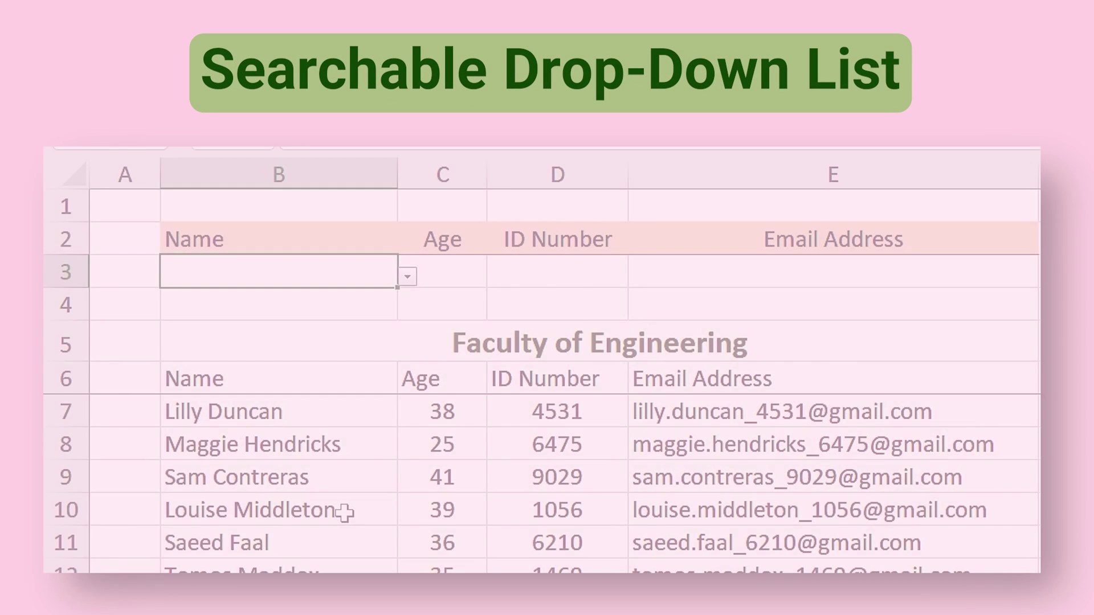
- Open B3's name dropdown to view the list, then close it
scroll(344, 516, down, 9)
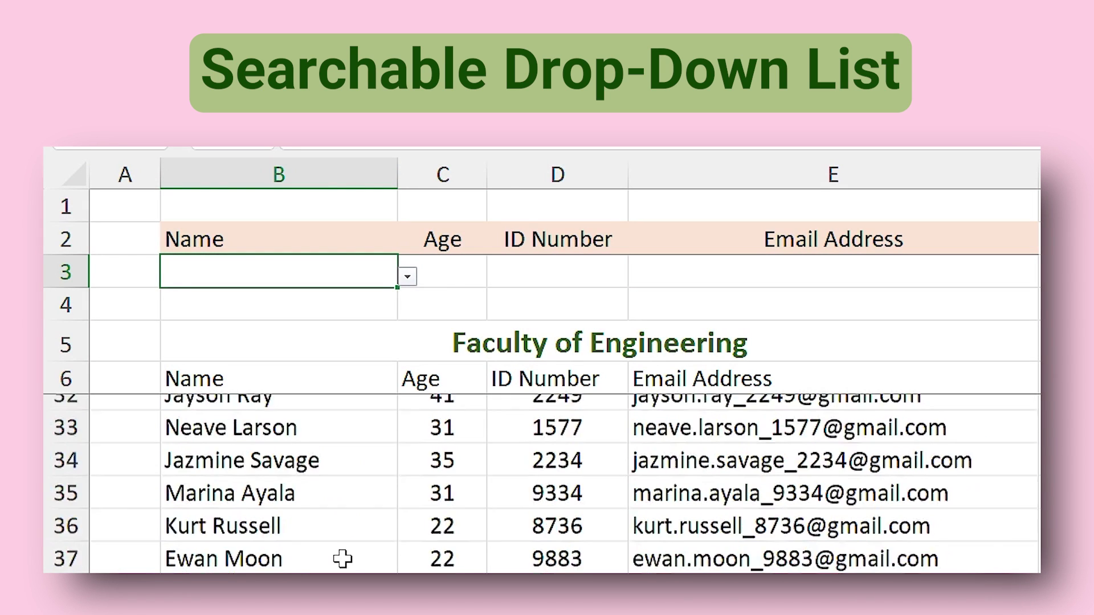
scroll(342, 559, up, 2)
click(407, 277)
mouse_move(394, 300)
mouse_down()
mouse_move(403, 363)
mouse_move(402, 316)
mouse_up()
click(335, 280)
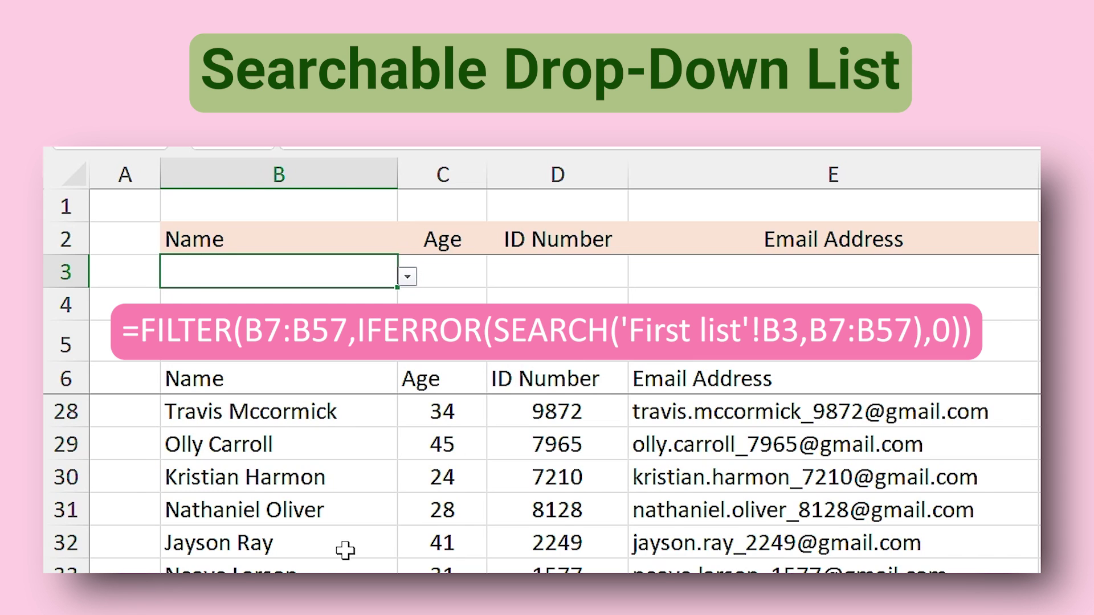
- Type part of a name into B3 and pick the first match from the filtered list
scroll(345, 550, up, 7)
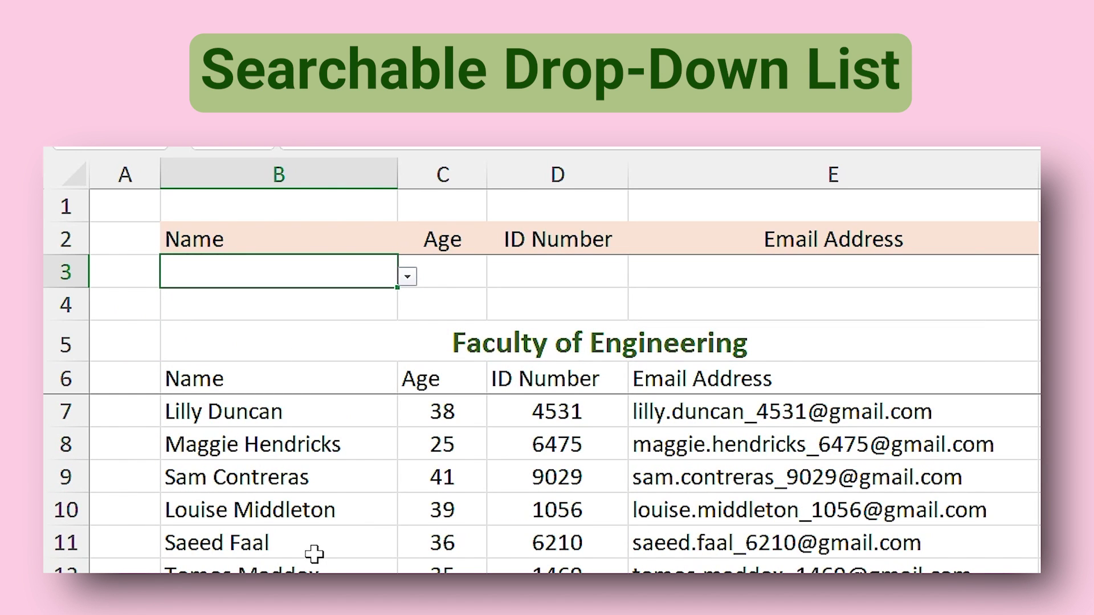
text(saeed)
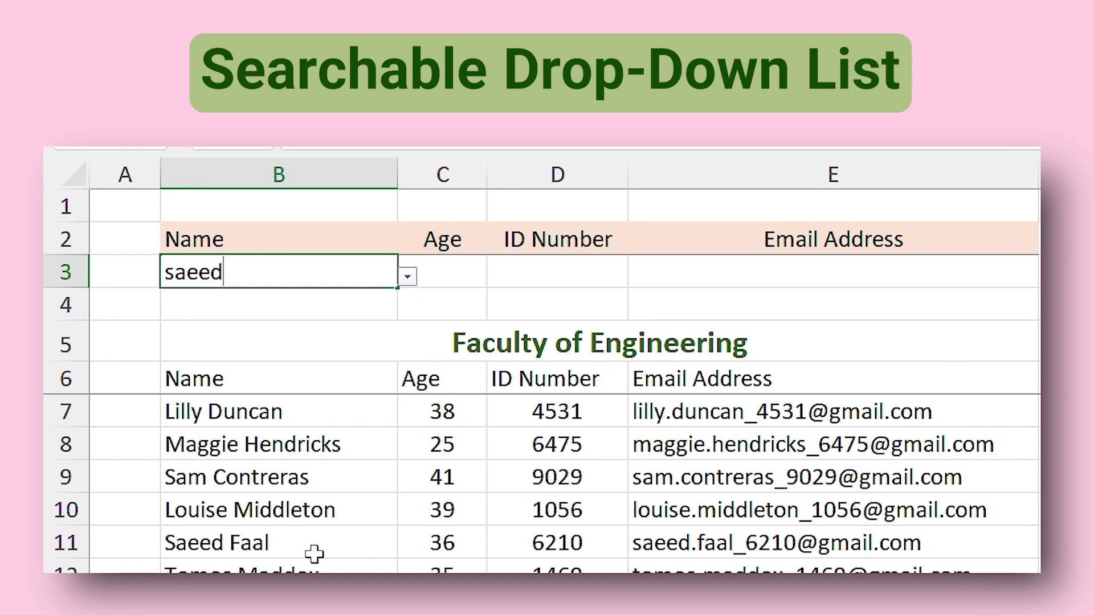
key(Escape)
text(saeed)
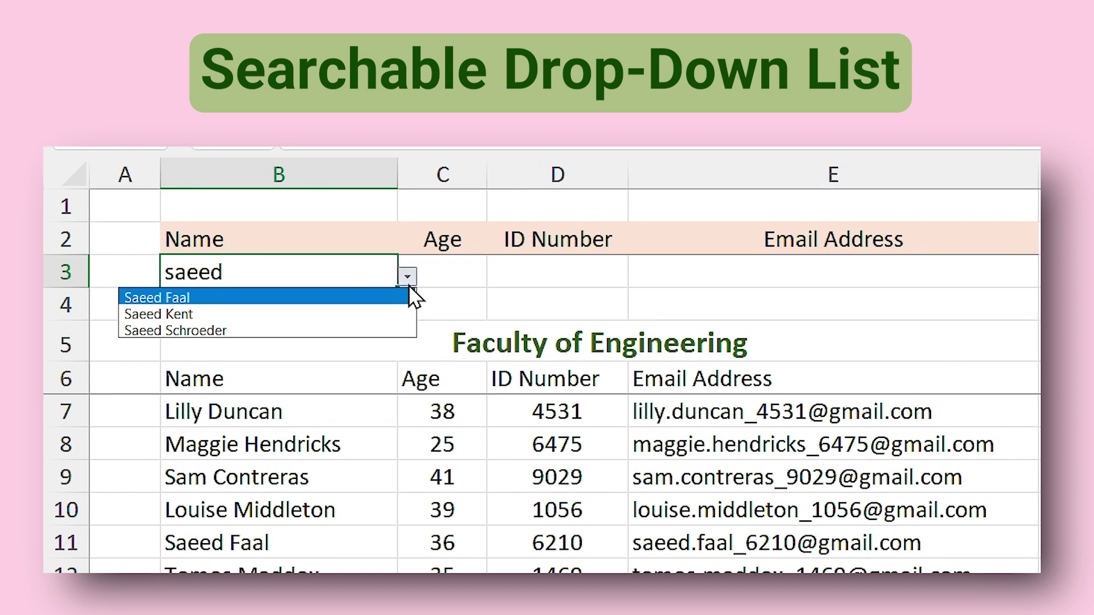
click(230, 295)
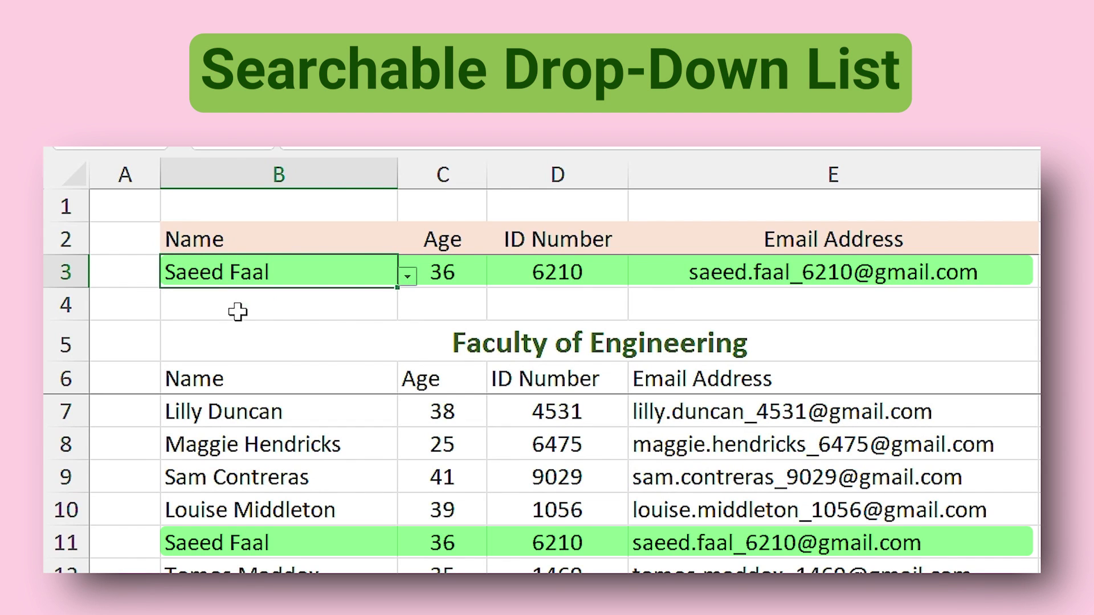